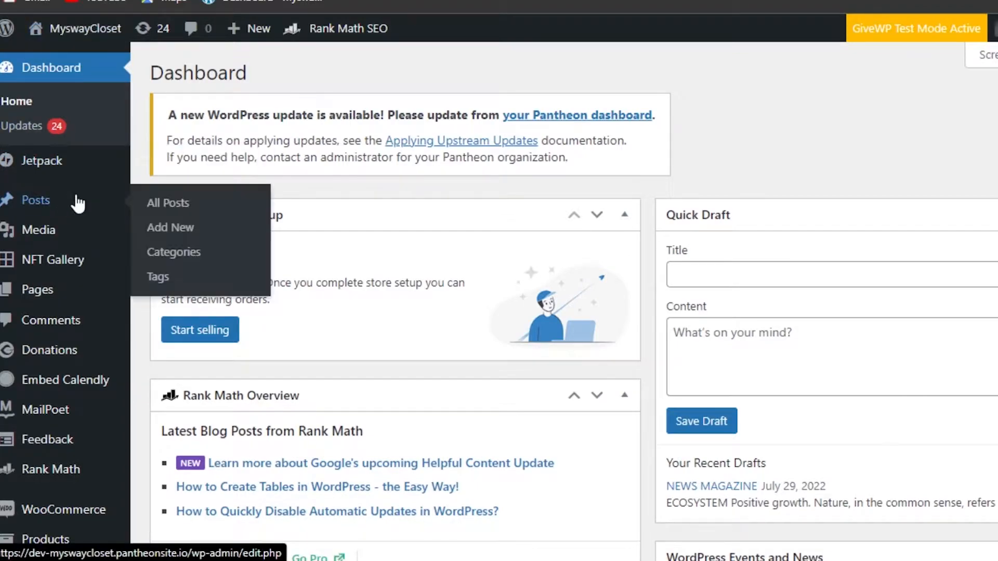
Open the list of all the site's pages
mouse_move(84, 40)
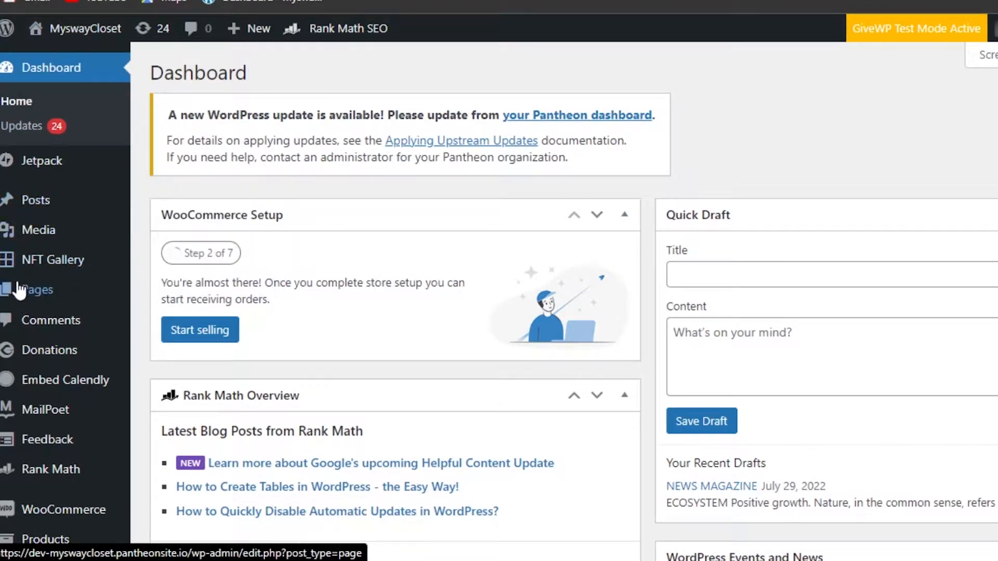
mouse_move(20, 290)
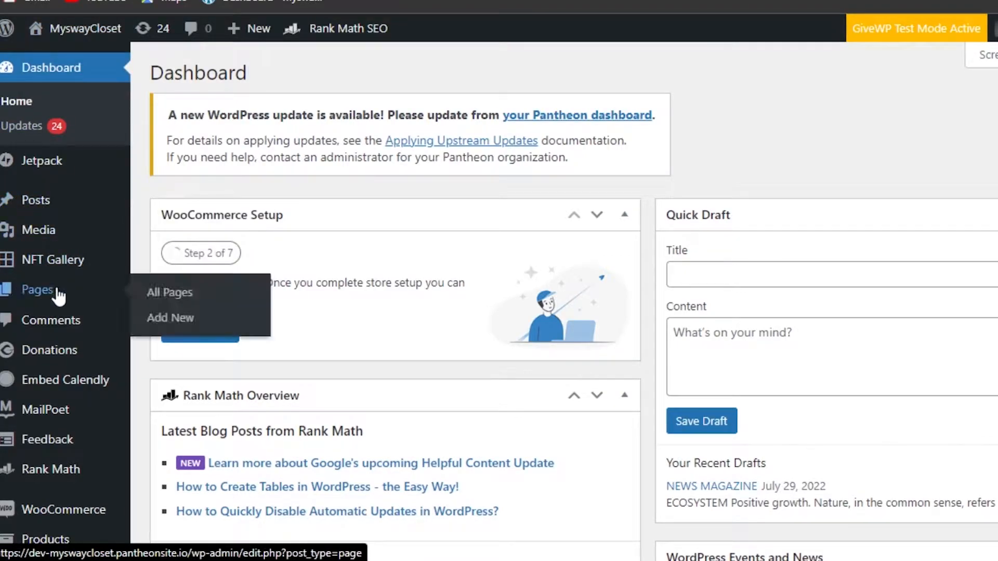
left_click(176, 294)
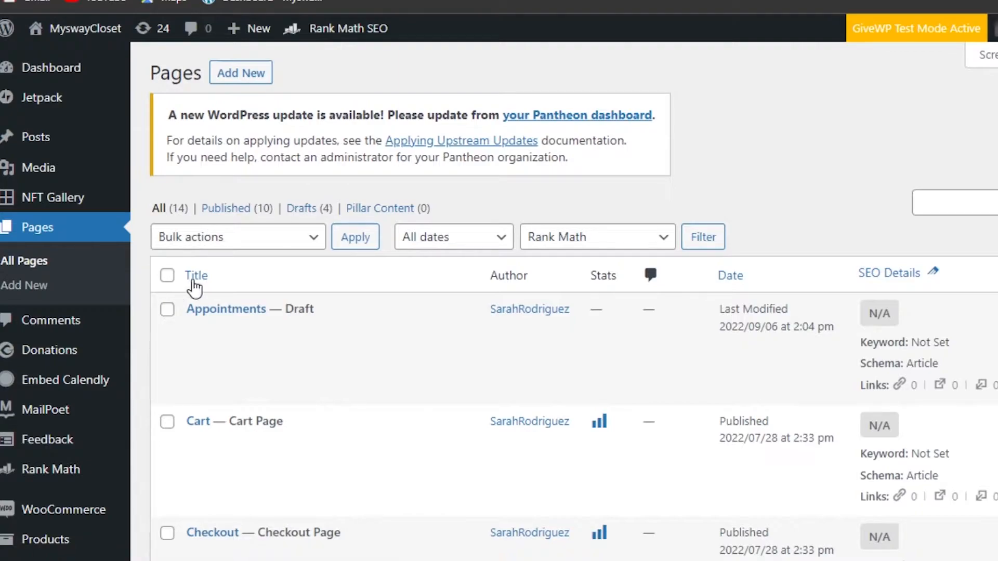
Look through the full list of existing pages, from Appointments down to Shop
scroll(572, 302, "down", 15)
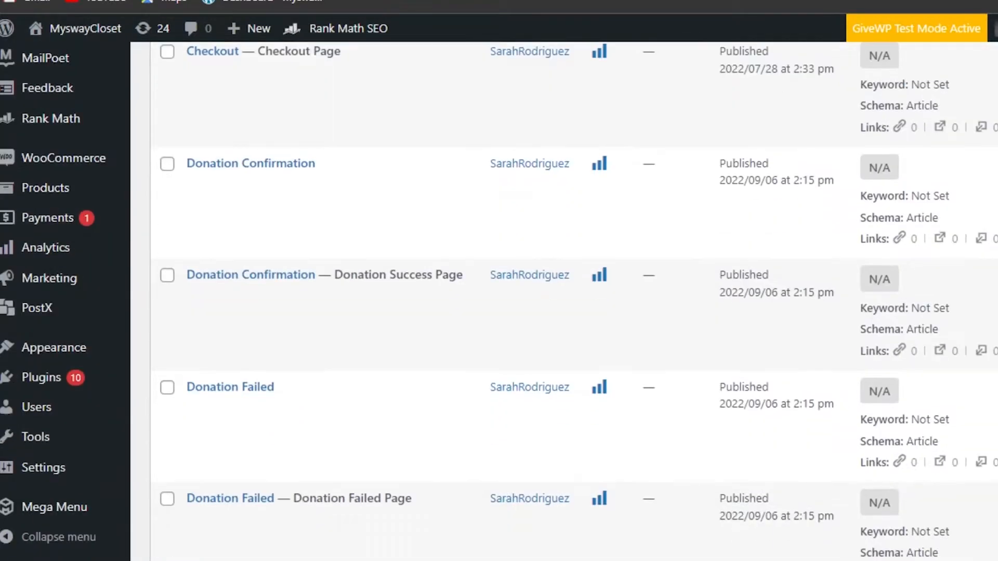
scroll(572, 301, "up", 15)
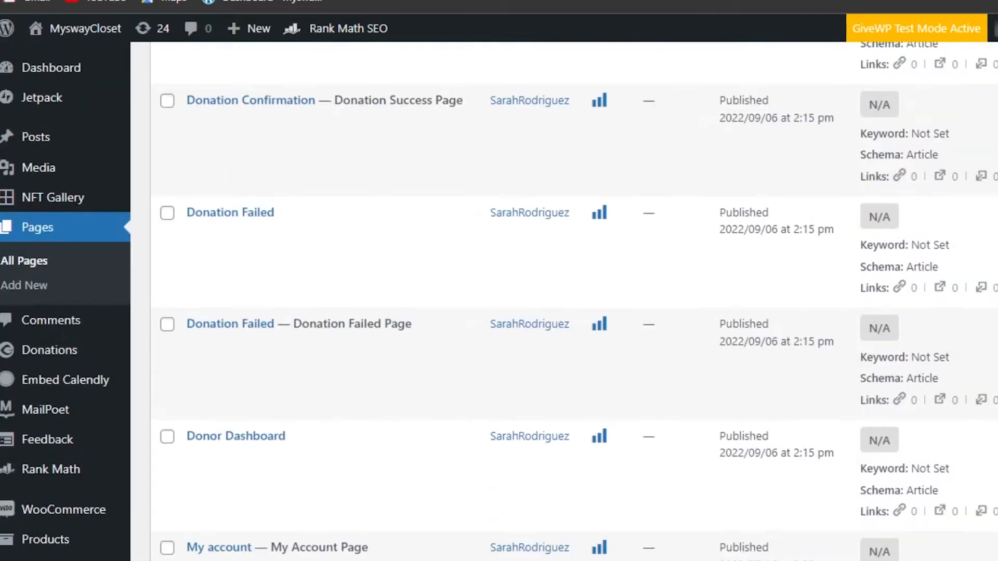
scroll(877, 134, "up", 3)
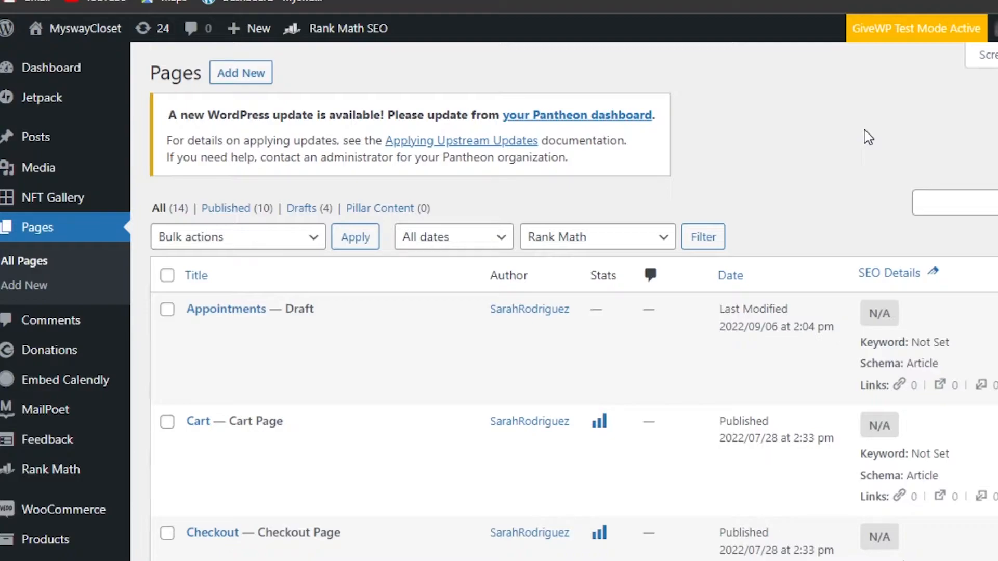
scroll(572, 302, "down", 9)
scroll(572, 302, "down", 9)
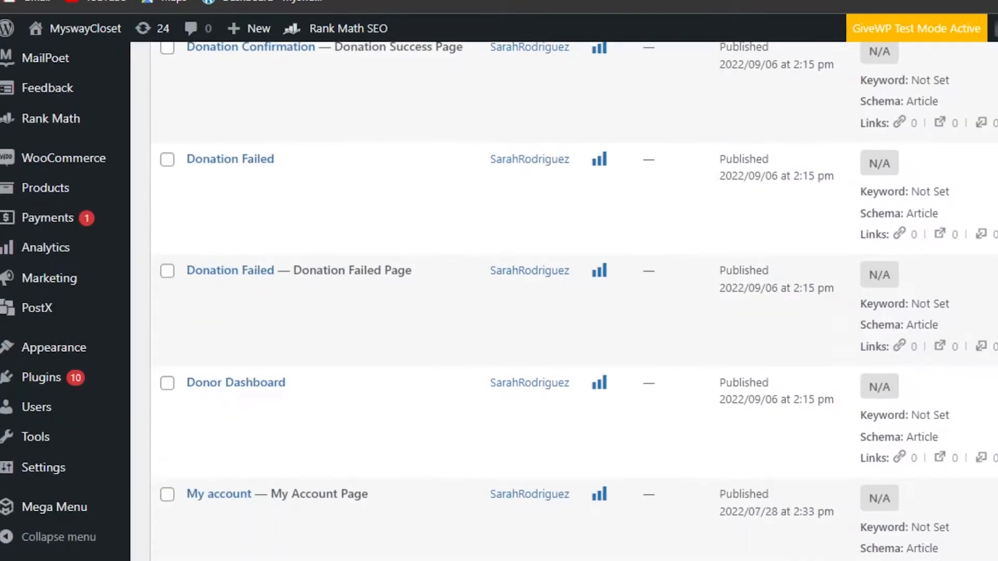
scroll(572, 301, "down", 4)
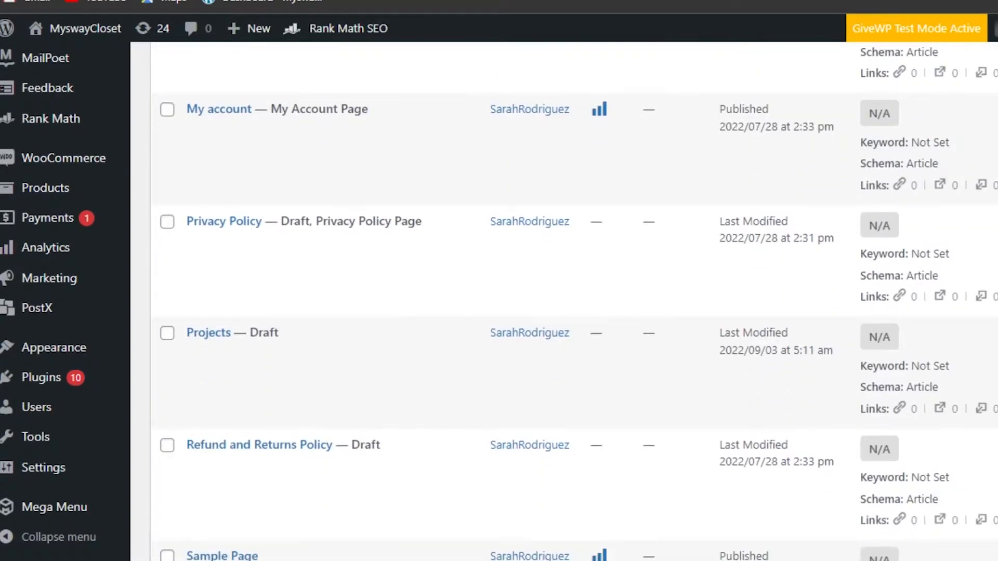
scroll(572, 302, "up", 1)
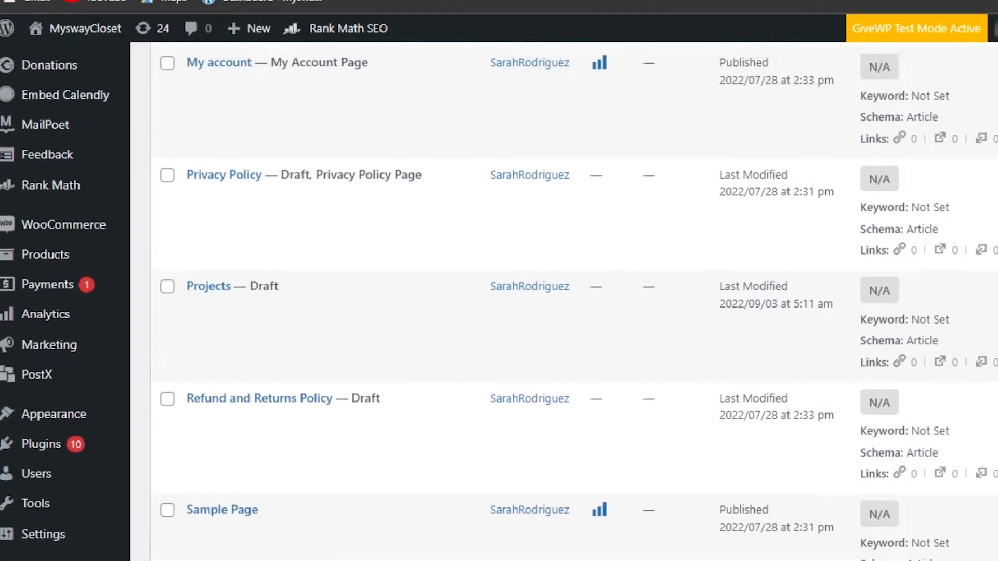
scroll(572, 301, "down", 4)
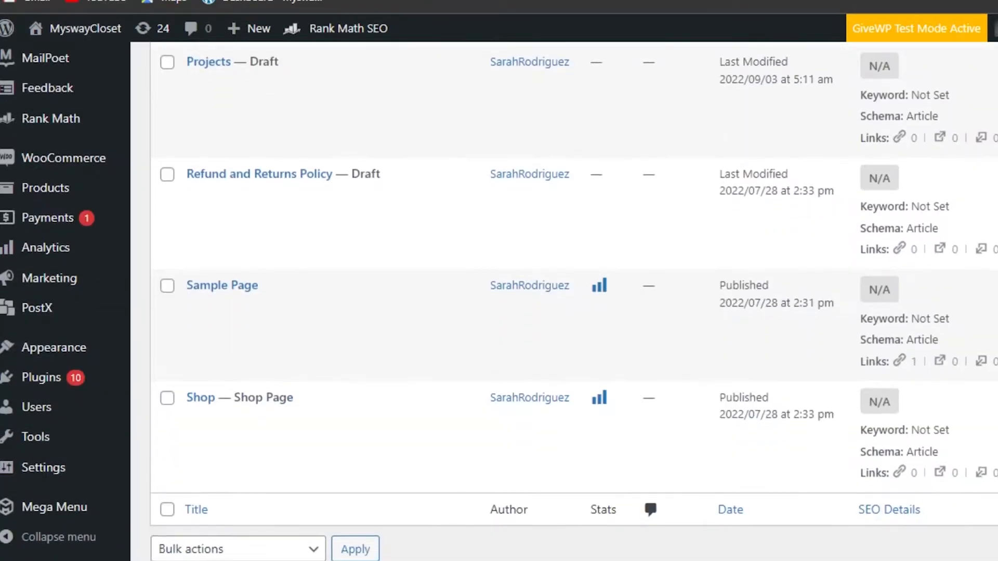
scroll(572, 302, "down", 1)
scroll(572, 301, "up", 20)
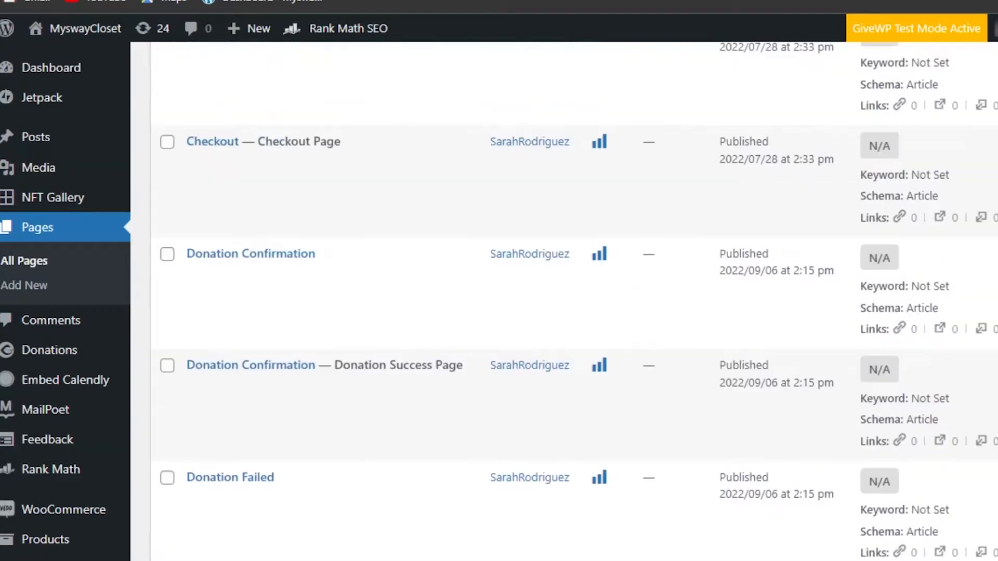
scroll(572, 301, "up", 5)
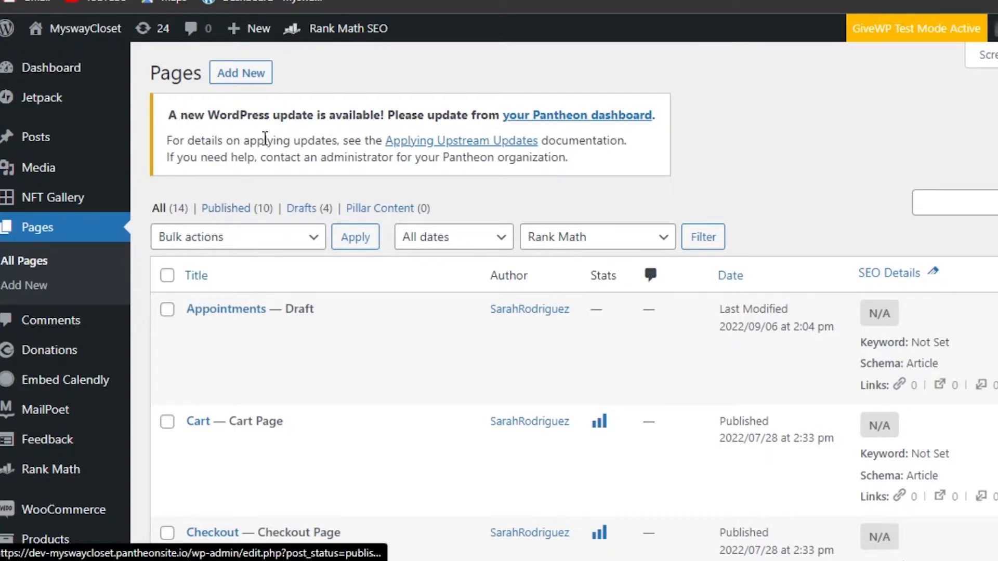
Create a new page and title it "Tutorial Video Page"
left_click(237, 74)
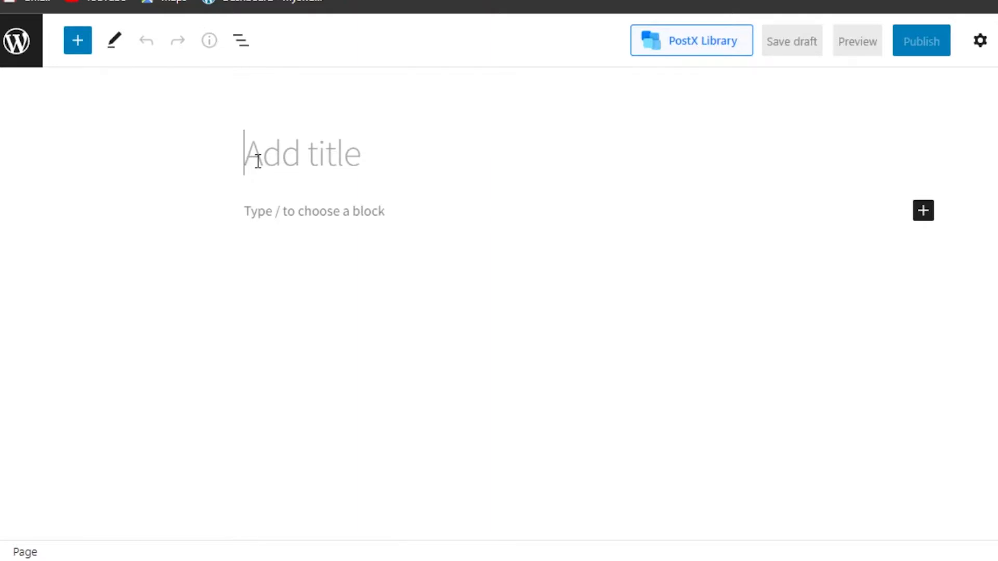
type("V")
key("BackSpace")
type("VIdeo Page")
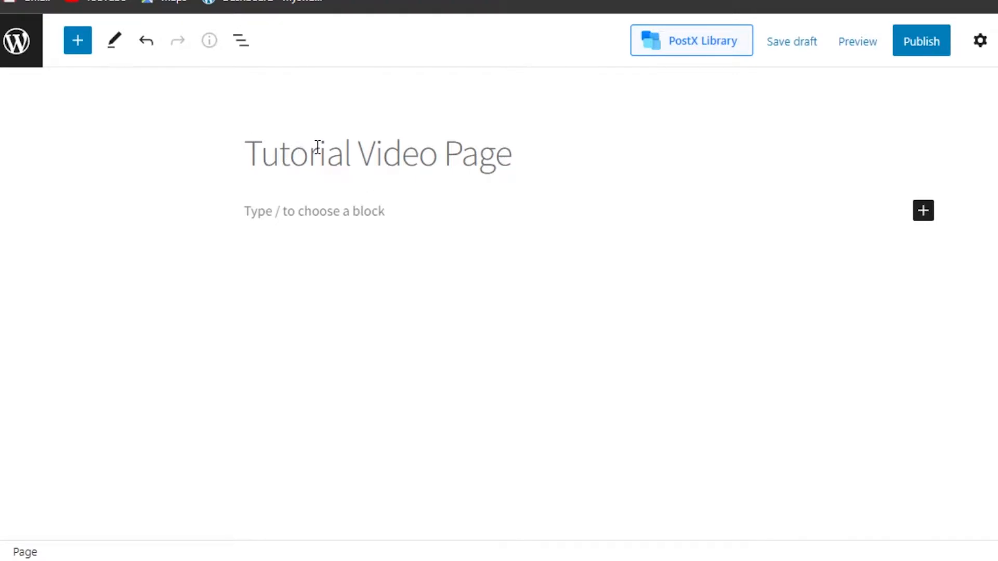
key("Return")
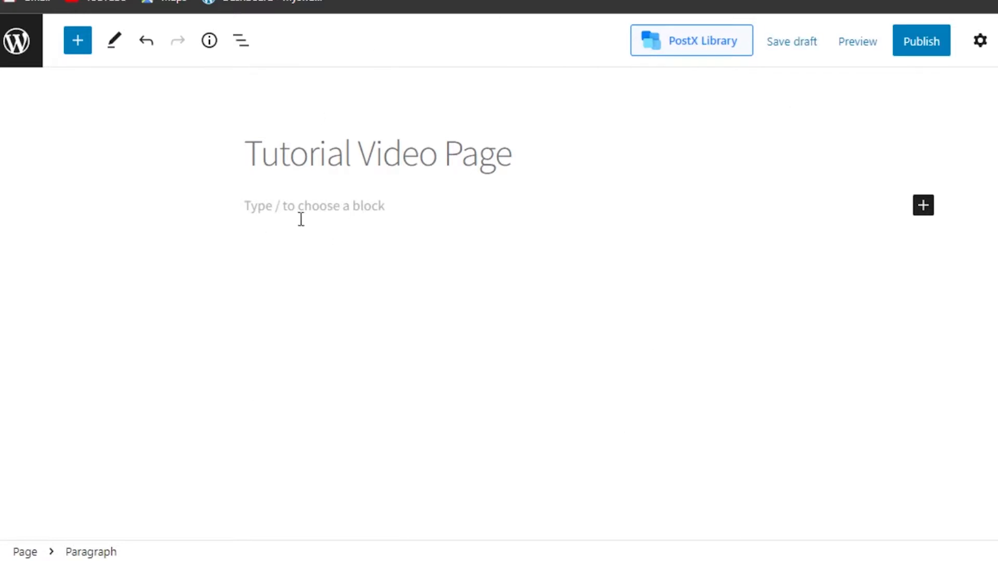
Browse the available blocks in the block library, including the media, widget and WooCommerce groups
left_click(80, 46)
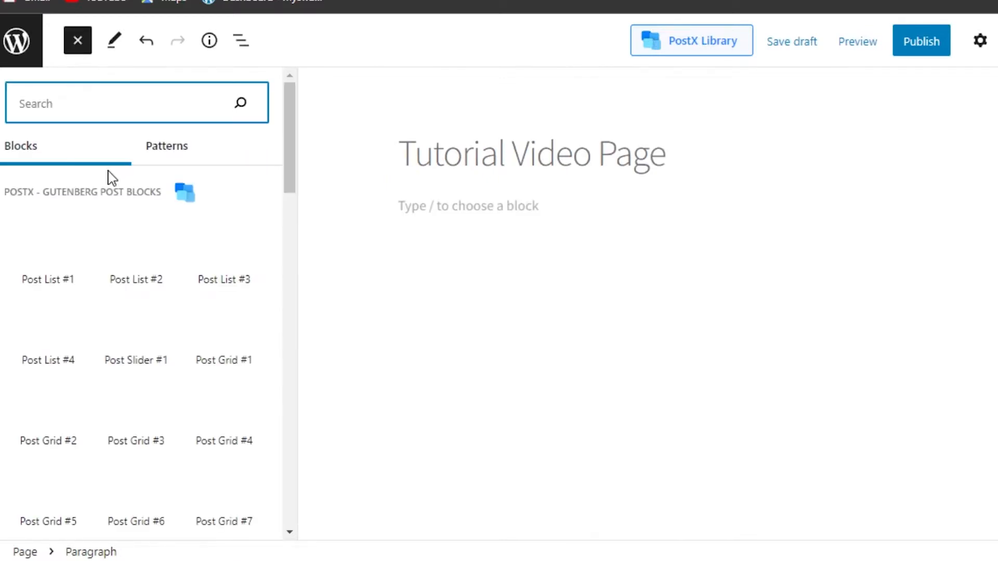
left_click(79, 42)
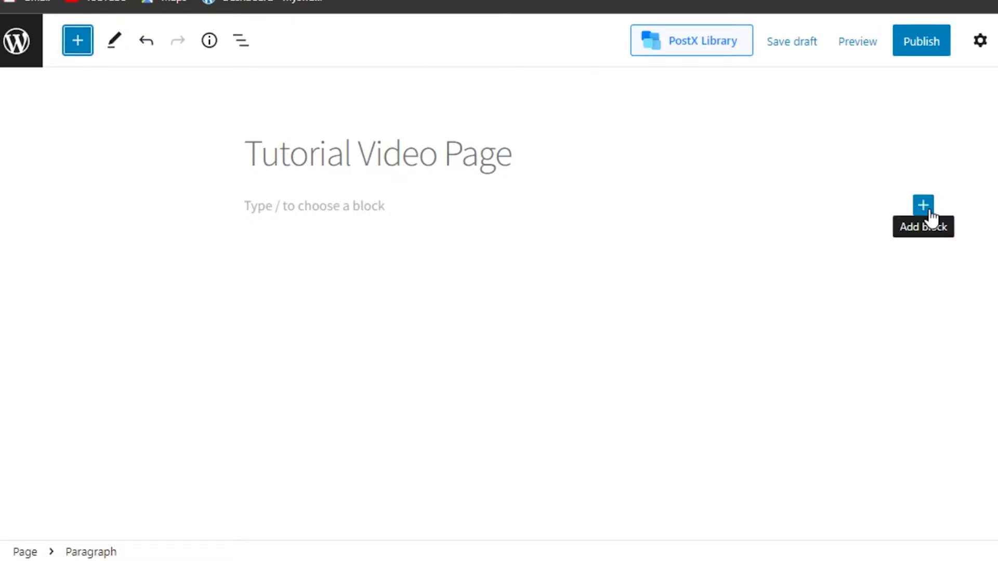
left_click(76, 42)
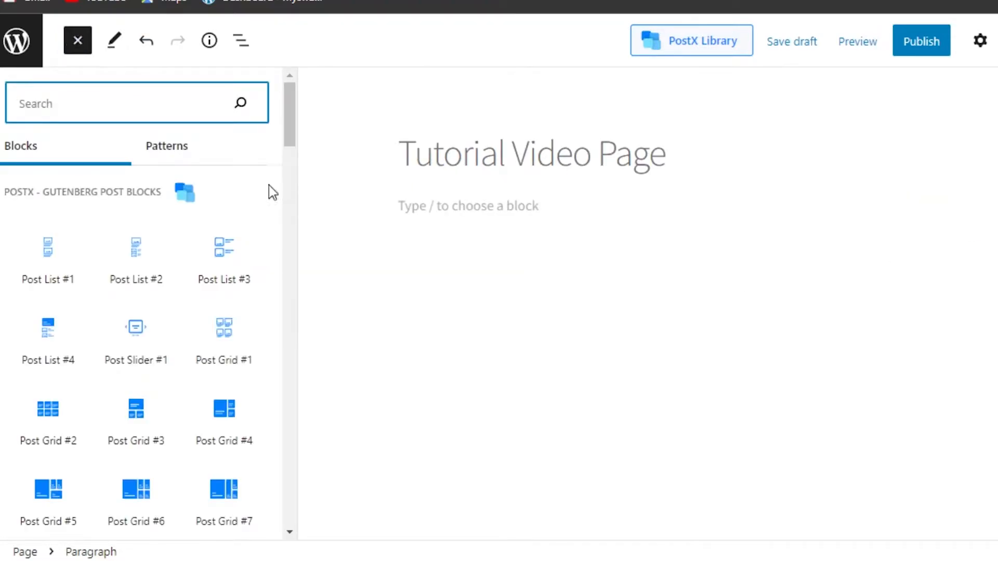
left_click_drag(287, 120, 298, 171)
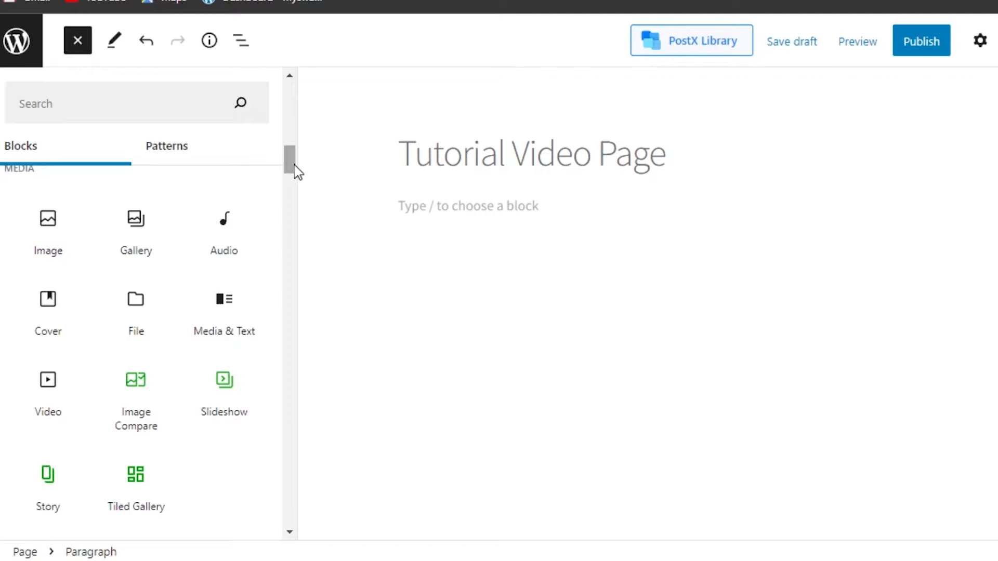
left_click_drag(297, 172, 302, 217)
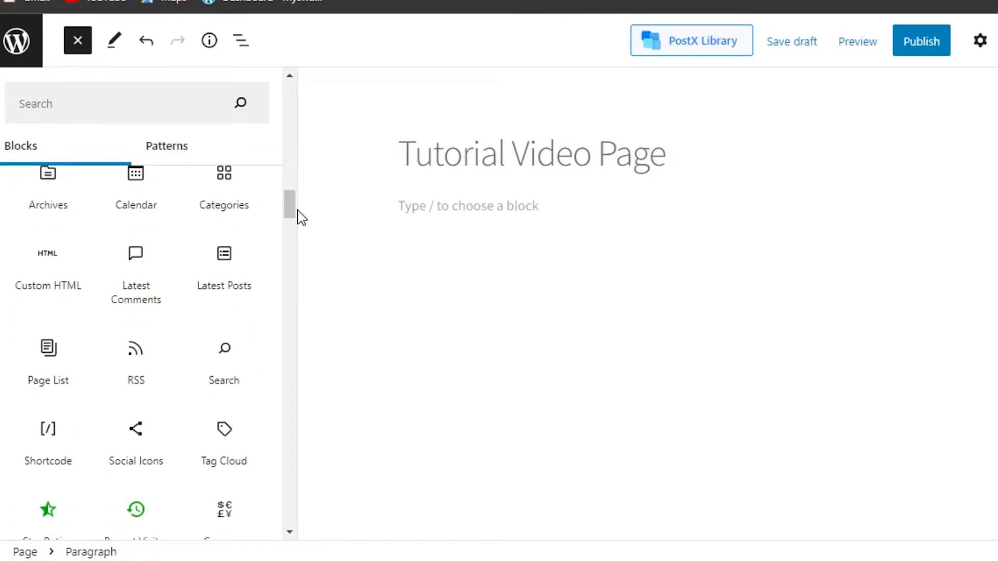
left_click_drag(290, 209, 292, 427)
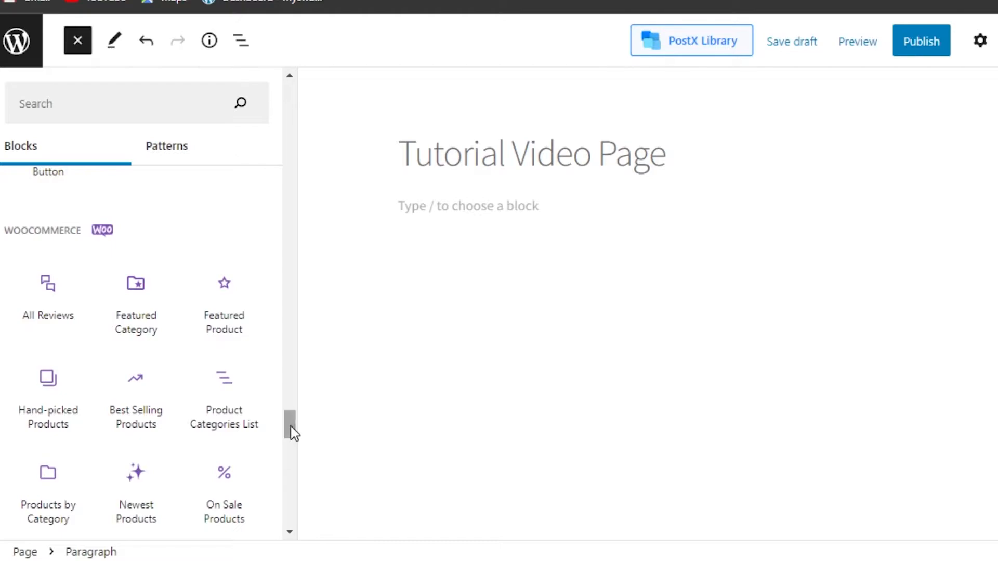
mouse_move(190, 297)
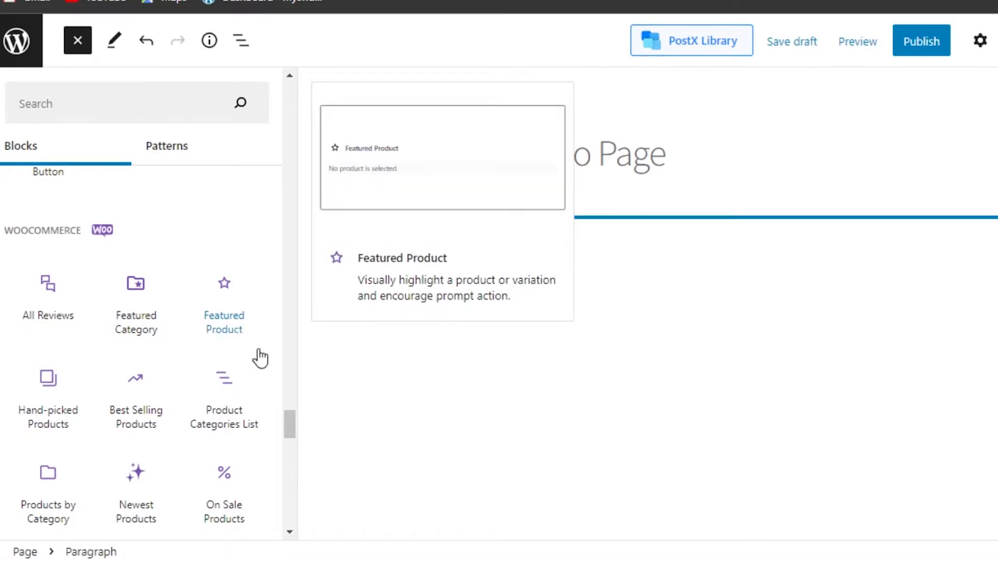
Insert a Heading block below the page title and enter "YouTube Video" as its text
left_click_drag(290, 423, 292, 156)
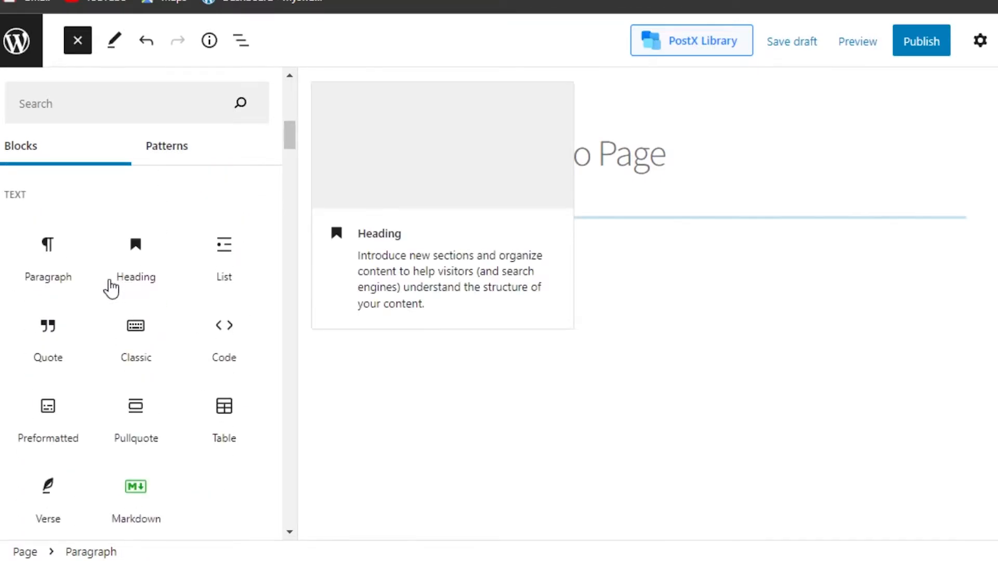
left_click(112, 287)
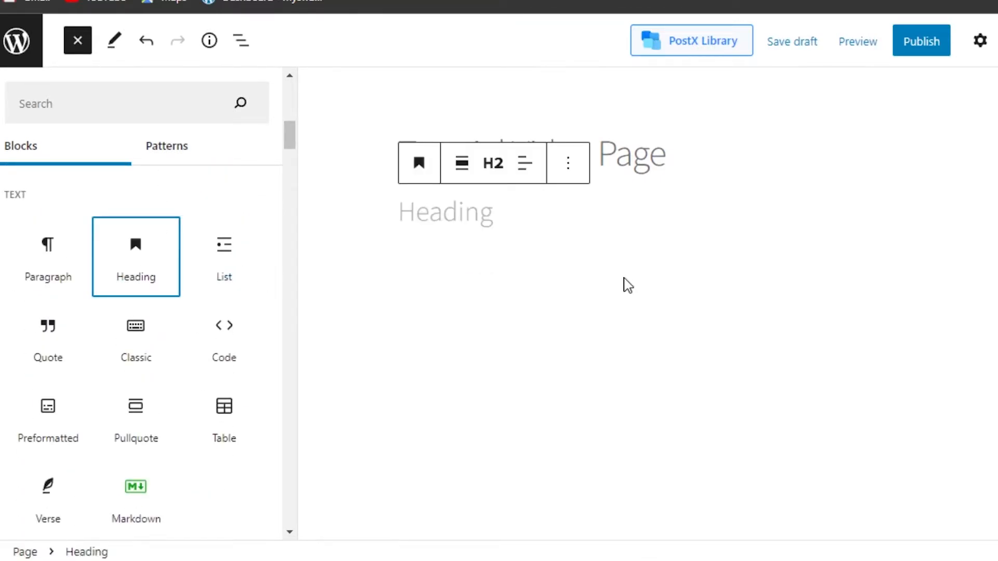
left_click(482, 216)
type("T")
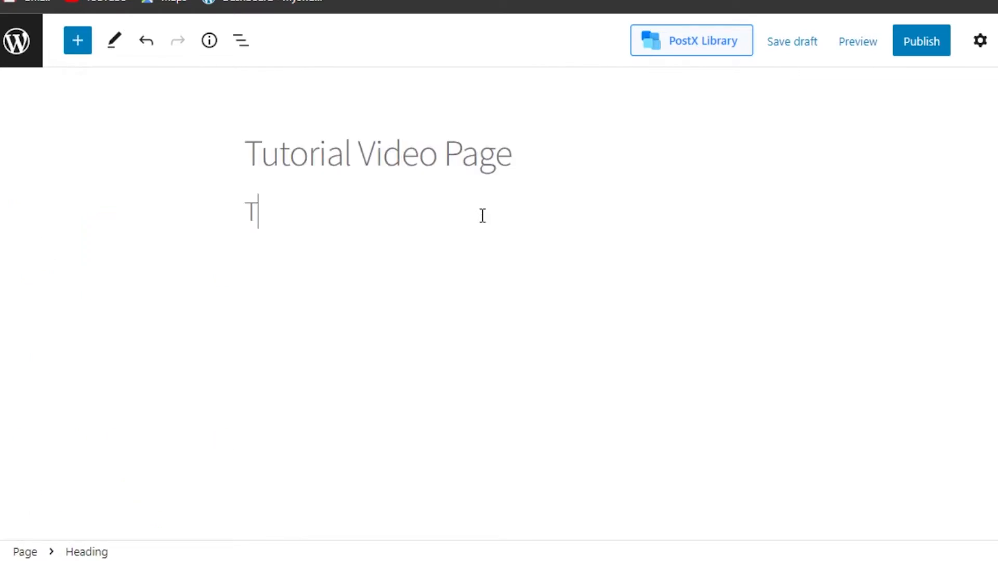
key("BackSpace")
left_click(369, 238)
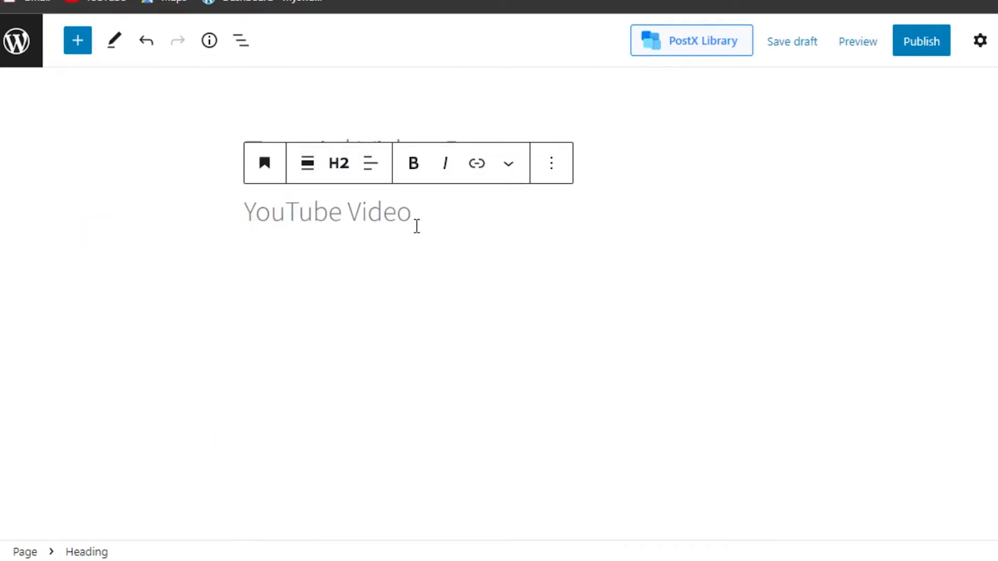
Add a Paragraph block below the heading and fill it with "paragraph" followed by several lines of dots
left_click(423, 224)
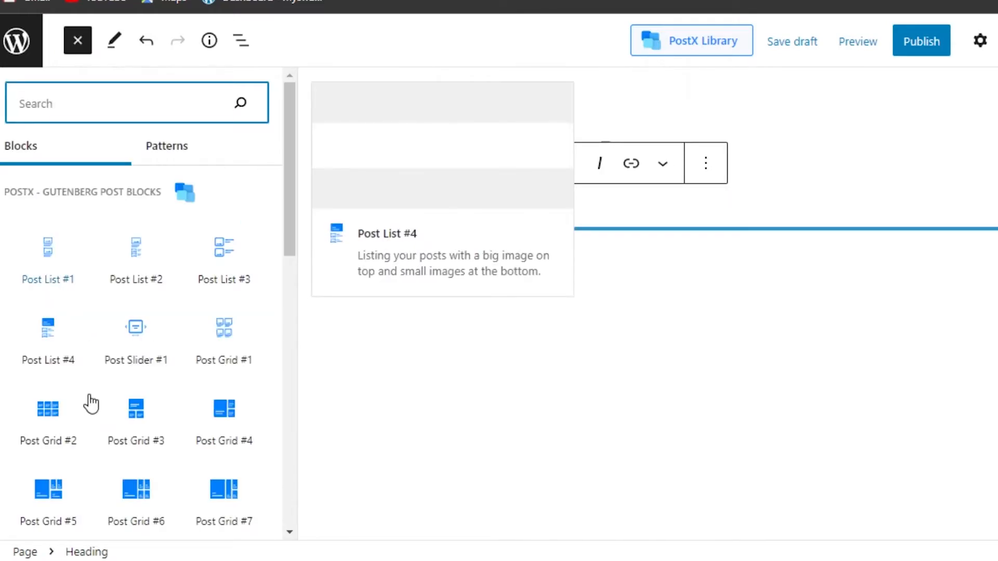
left_click(287, 188)
scroll(291, 195, "down", 10)
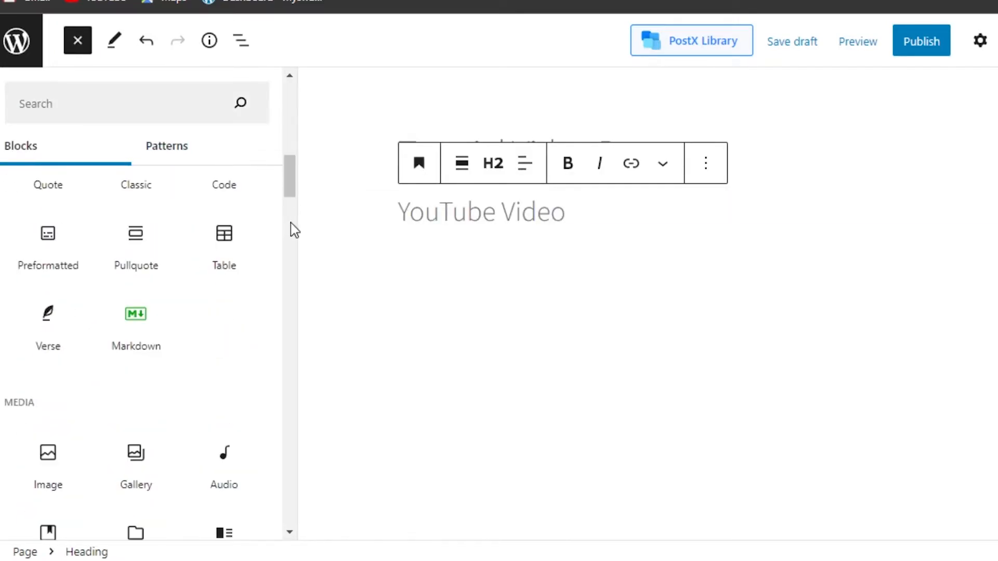
scroll(290, 190, "down", 5)
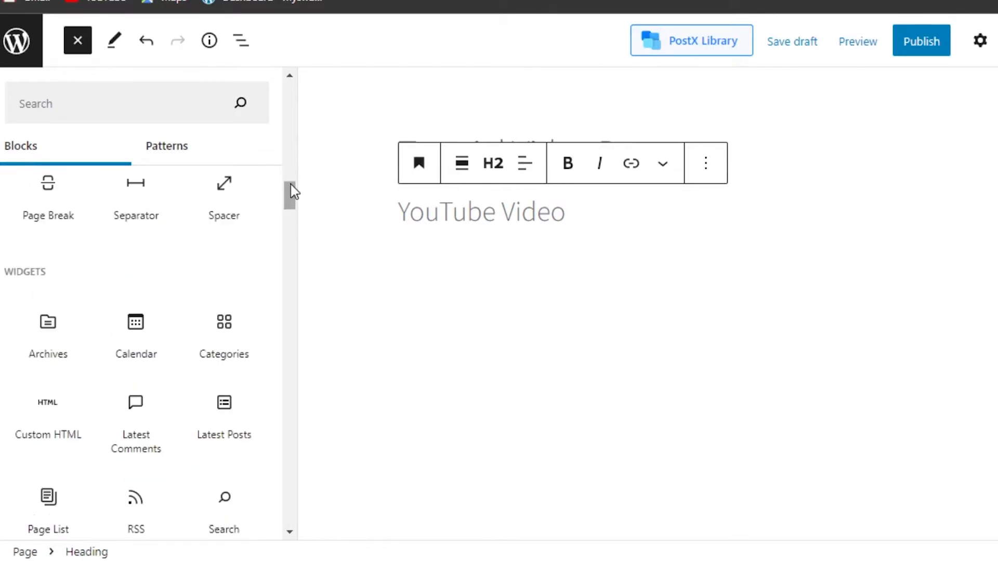
left_click_drag(289, 189, 295, 136)
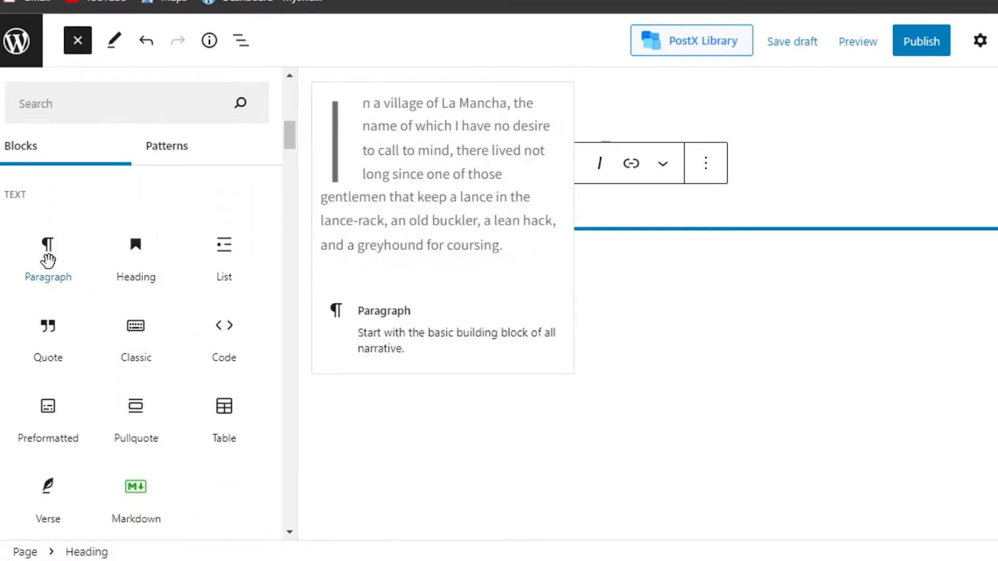
left_click(48, 260)
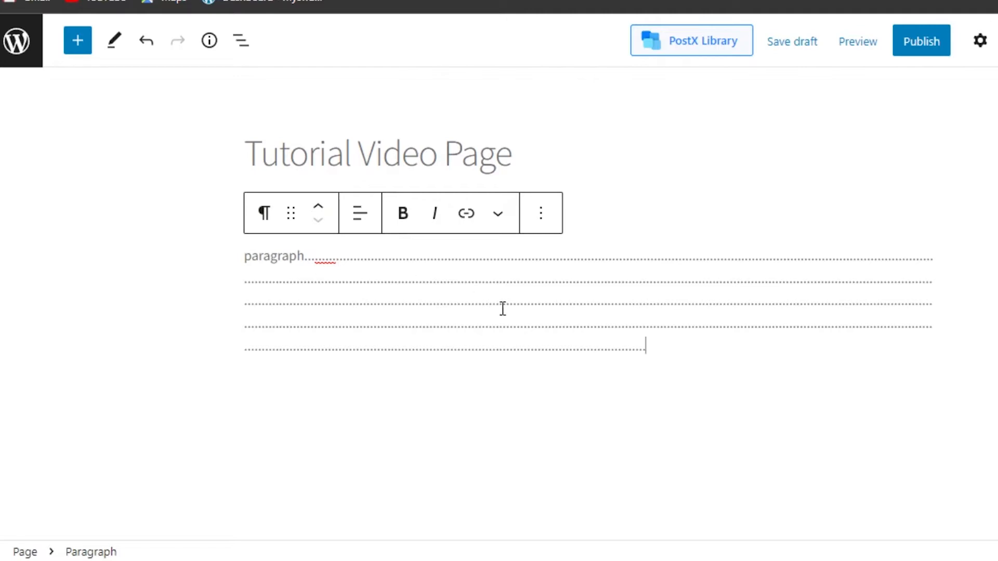
Add an Image block below the paragraph and upload the photo of the woman wearing red headphones into it
left_click(88, 53)
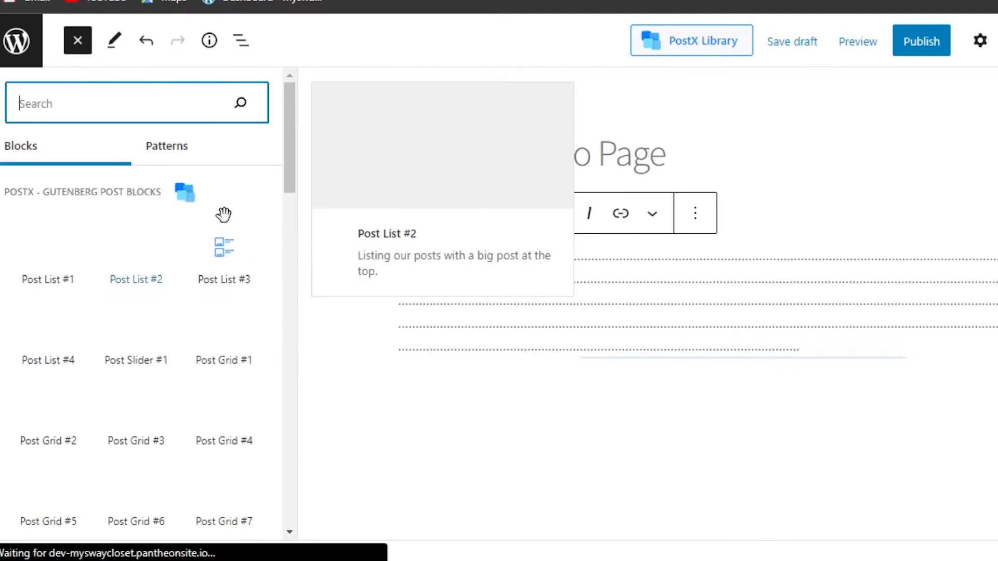
left_click_drag(293, 146, 292, 178)
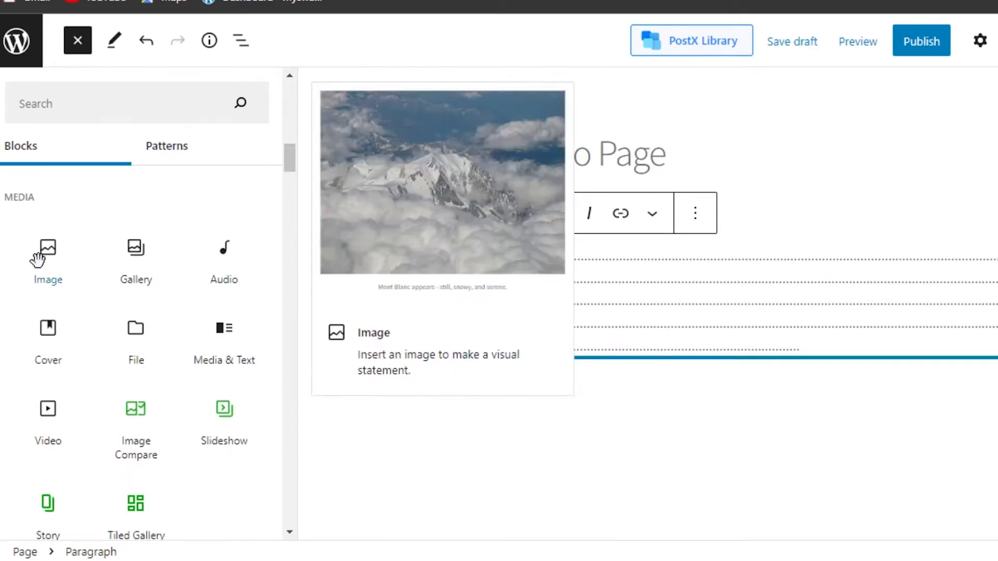
left_click_drag(46, 252, 606, 404)
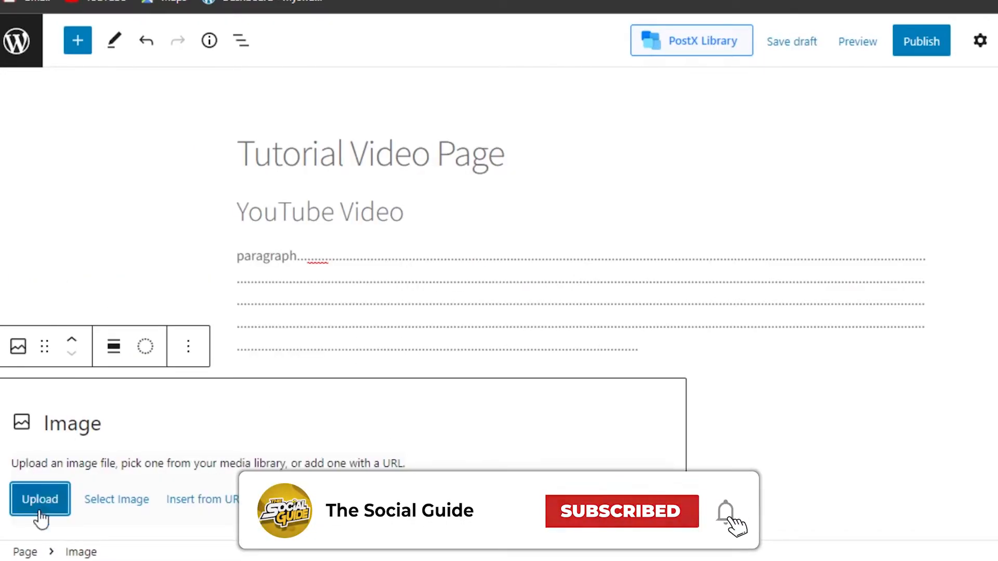
left_click(39, 499)
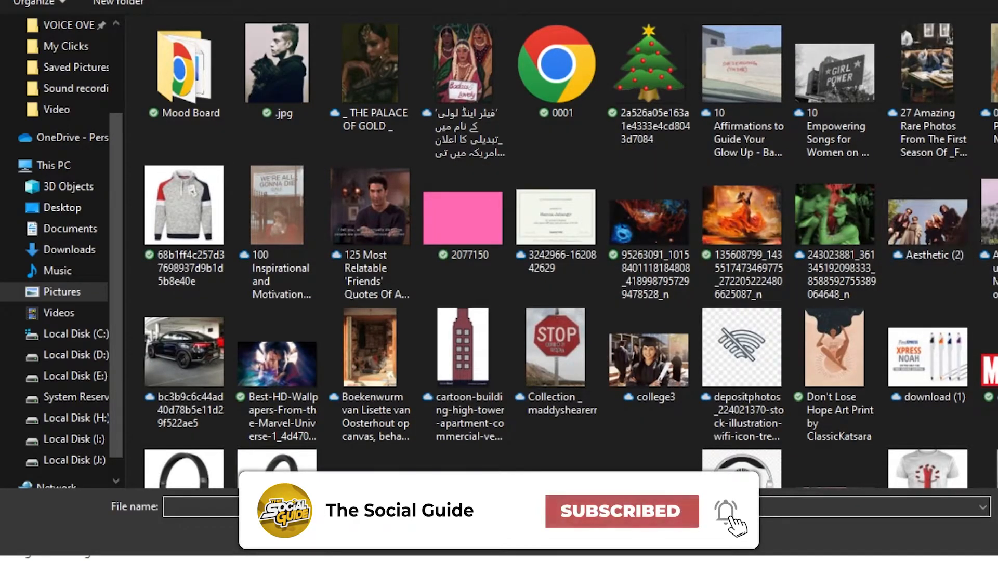
scroll(571, 260, "down", 4)
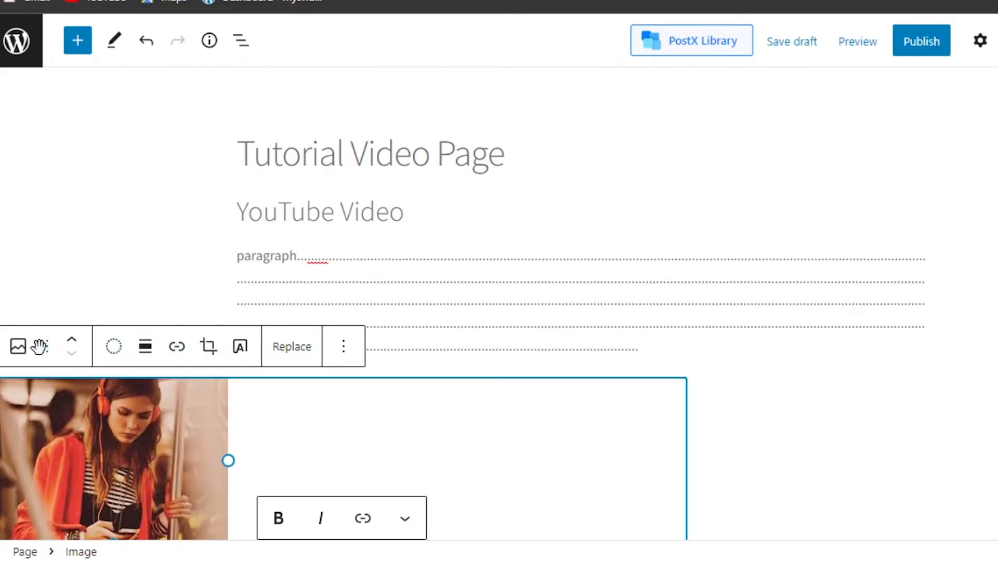
left_click_drag(44, 354, 581, 411)
left_click(571, 402)
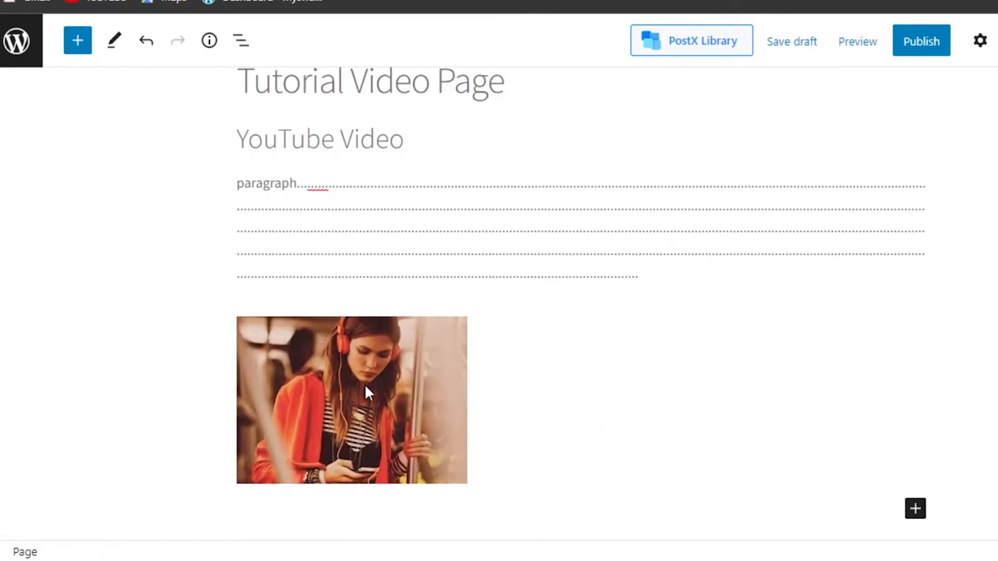
Insert a Buttons block beside the image, label the first button "CLICK HERE" and add a second button without text
left_click(915, 511)
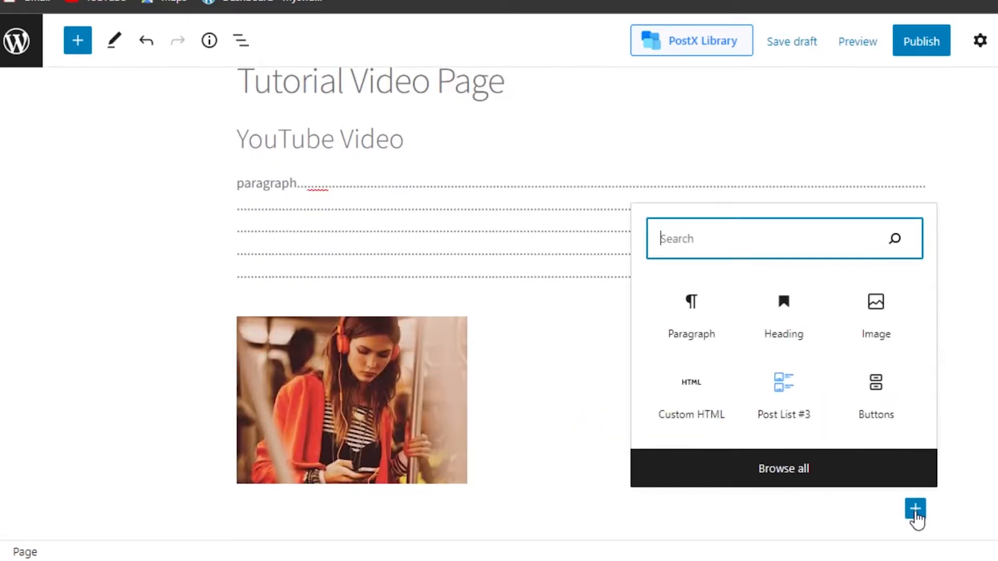
left_click(871, 401)
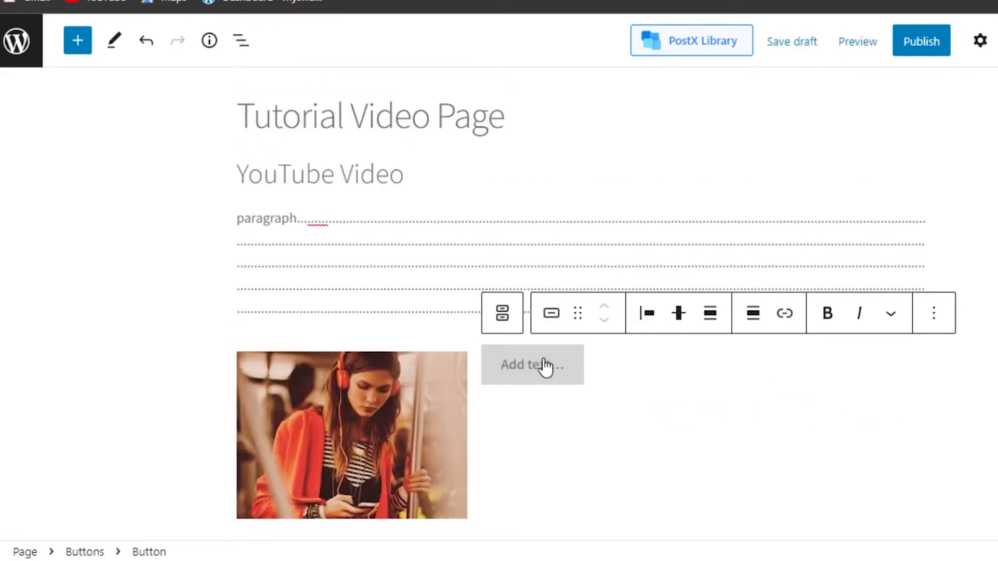
type("CLICK HERE")
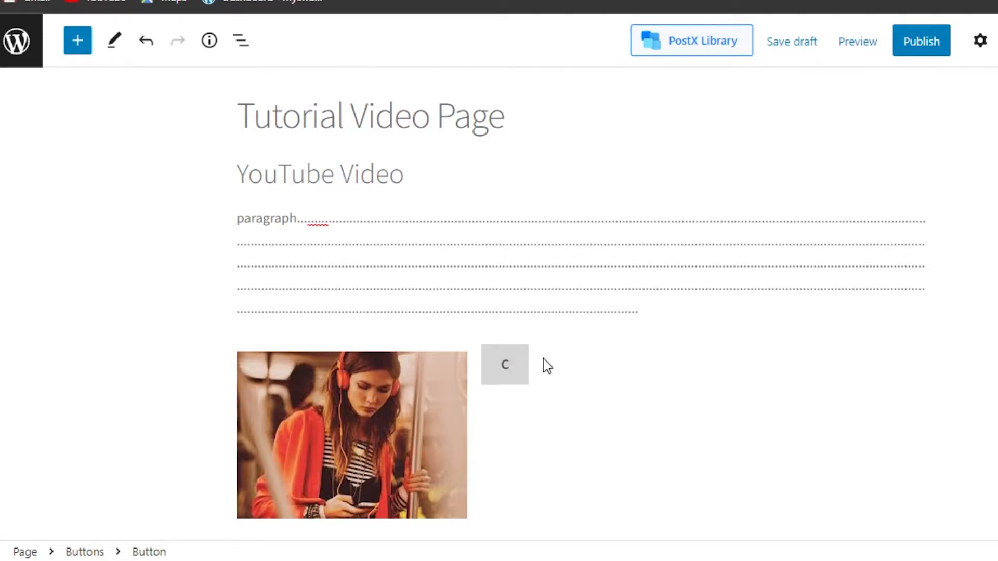
key("Return")
key("ctrl+k")
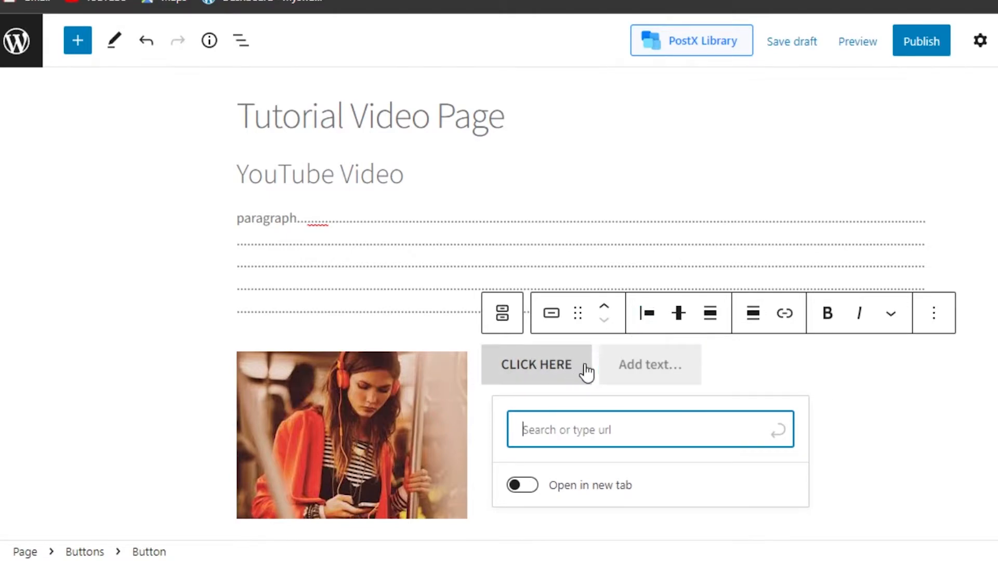
left_click(990, 260)
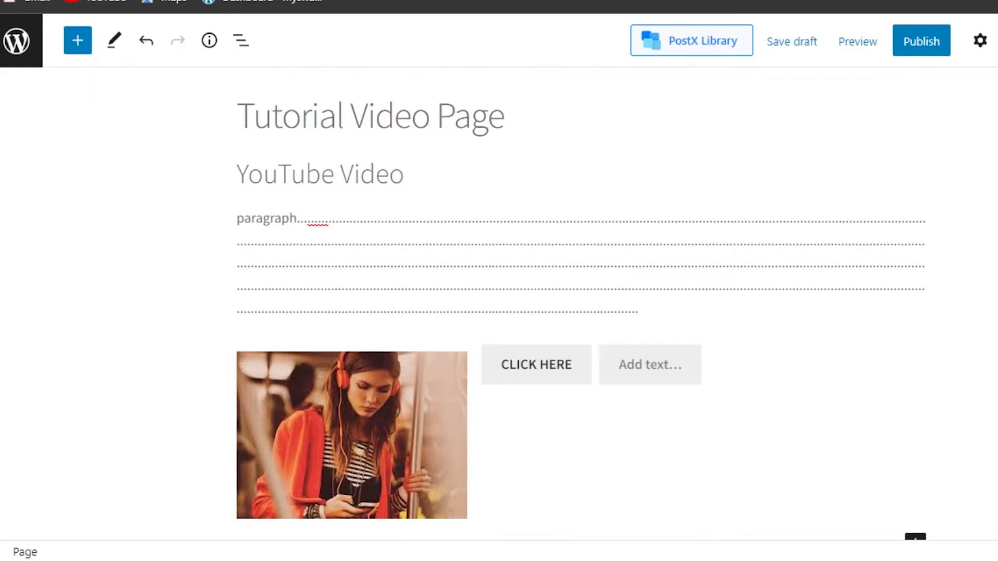
Publish the page with its visibility set to Private
scroll(581, 312, "up", 1)
scroll(581, 312, "down", 2)
scroll(581, 312, "up", 2)
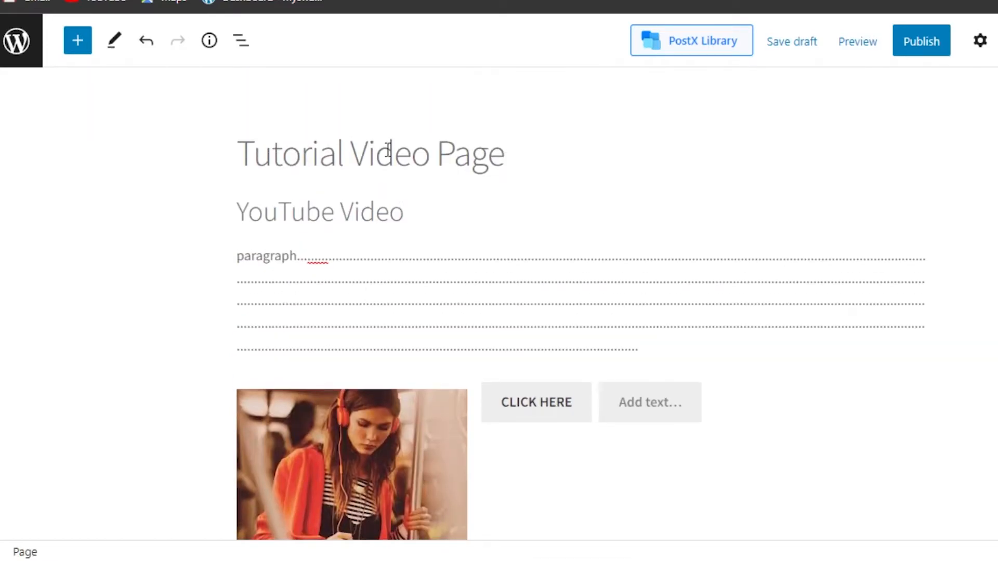
left_click(934, 43)
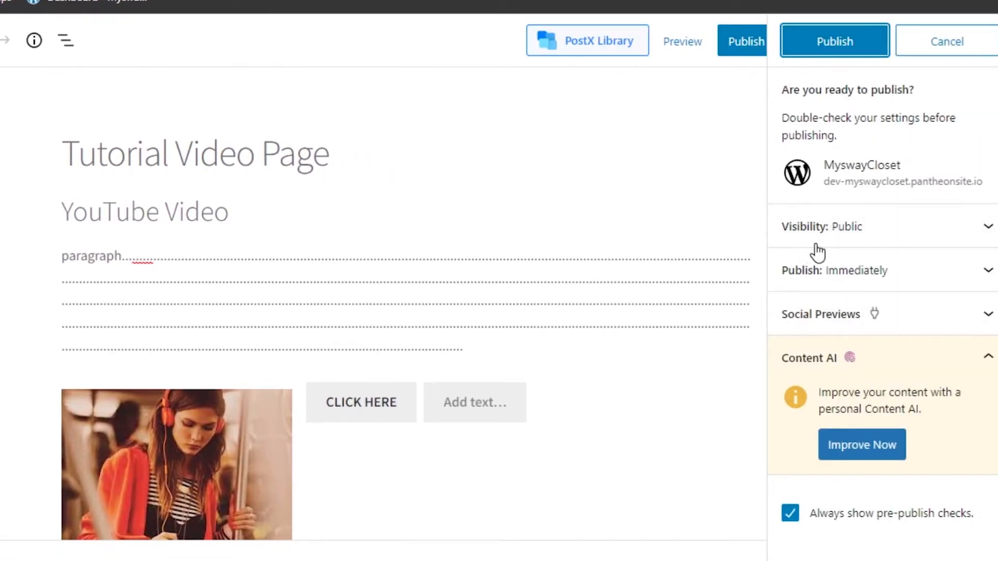
left_click(844, 231)
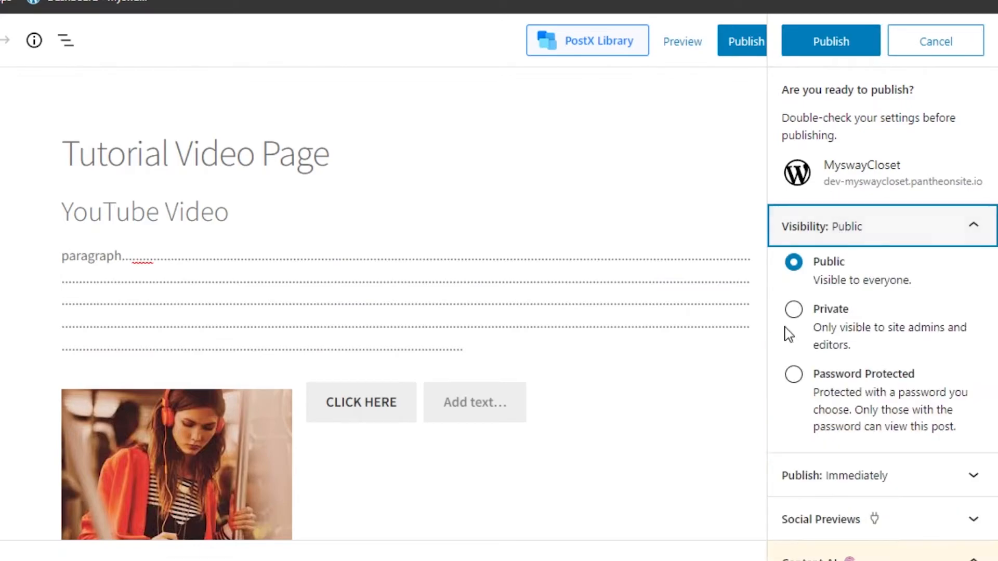
left_click(795, 312)
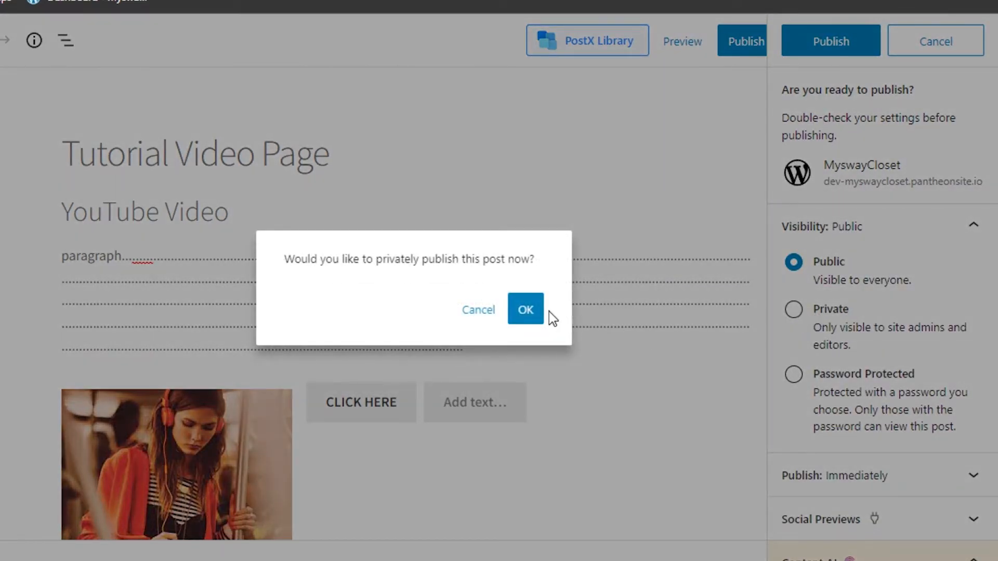
left_click(528, 310)
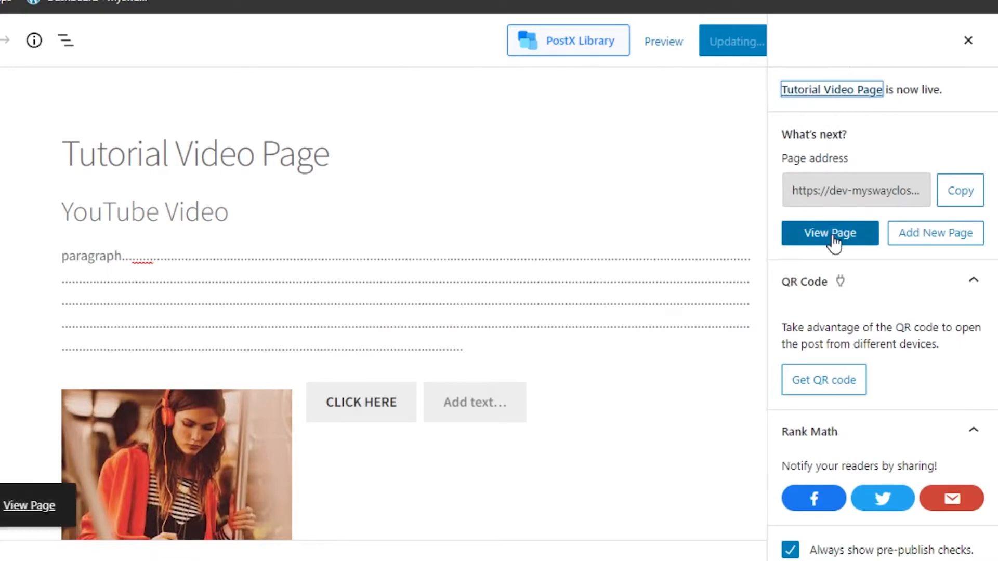
View the published page on the site and check its heading, paragraph, image and button
left_click(839, 242)
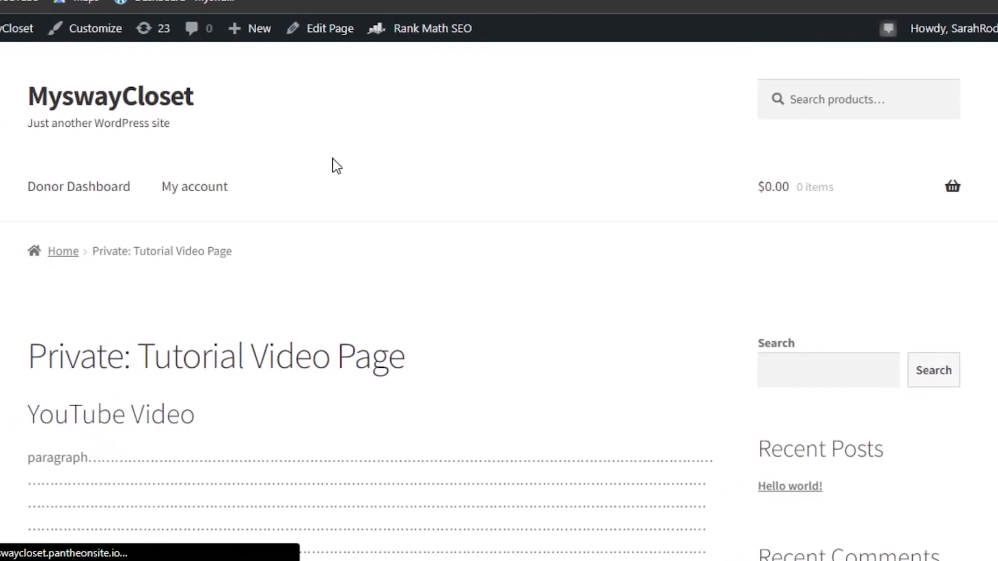
scroll(251, 216, "down", 8)
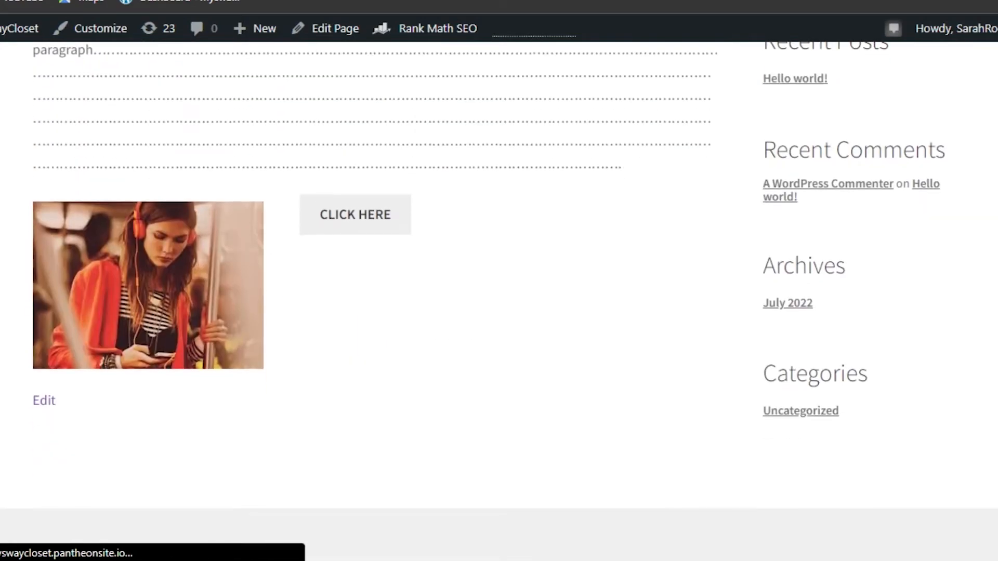
scroll(580, 204, "up", 4)
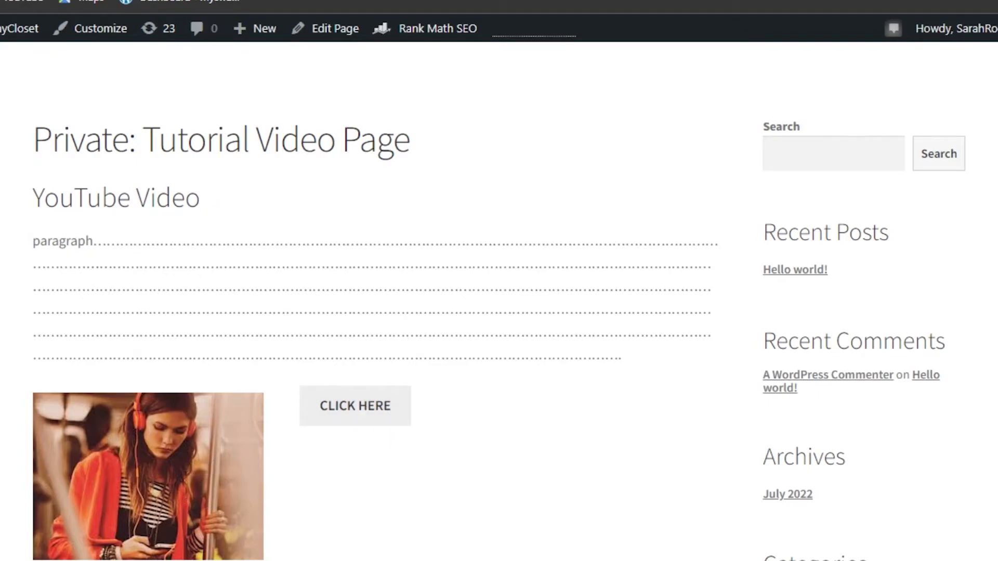
scroll(499, 302, "down", 5)
scroll(500, 301, "up", 8)
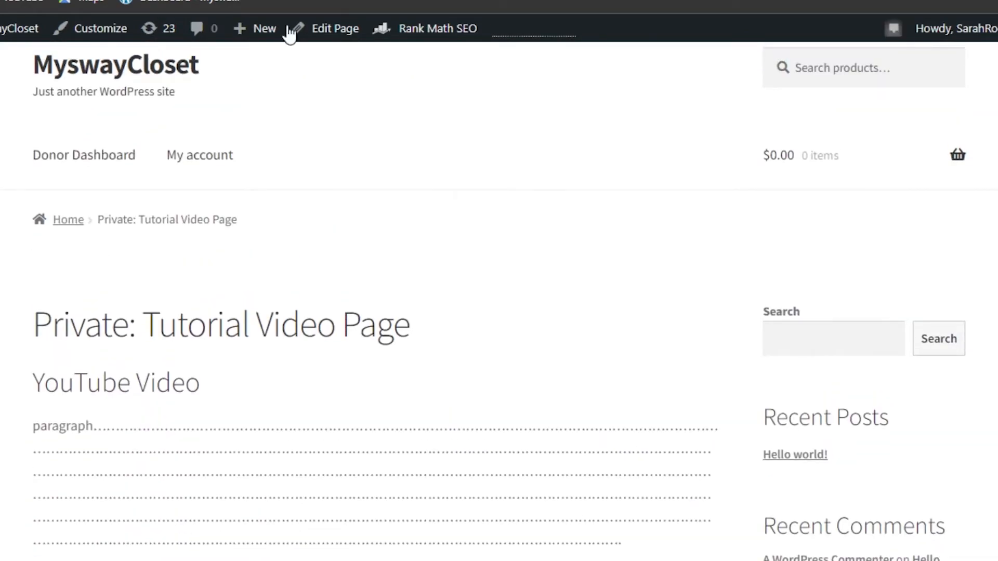
Open the site customizer for this page and bring up the form for creating a new menu
left_click(93, 31)
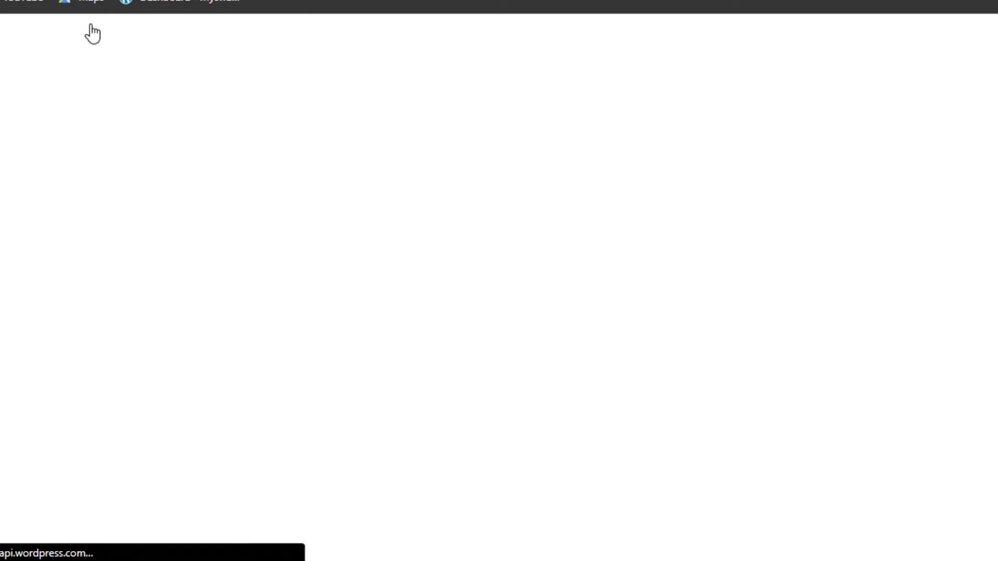
left_click_drag(245, 163, 245, 357)
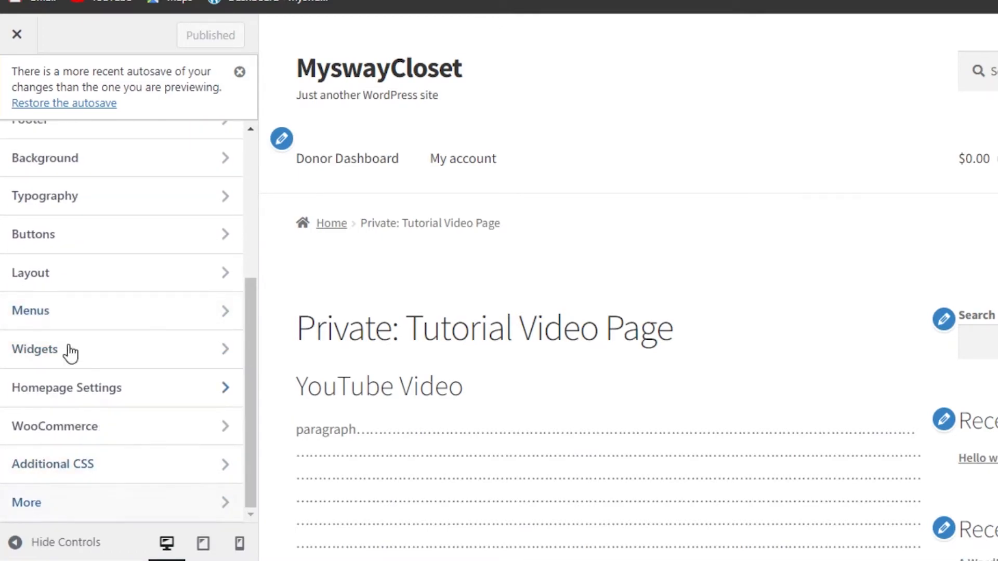
left_click(116, 315)
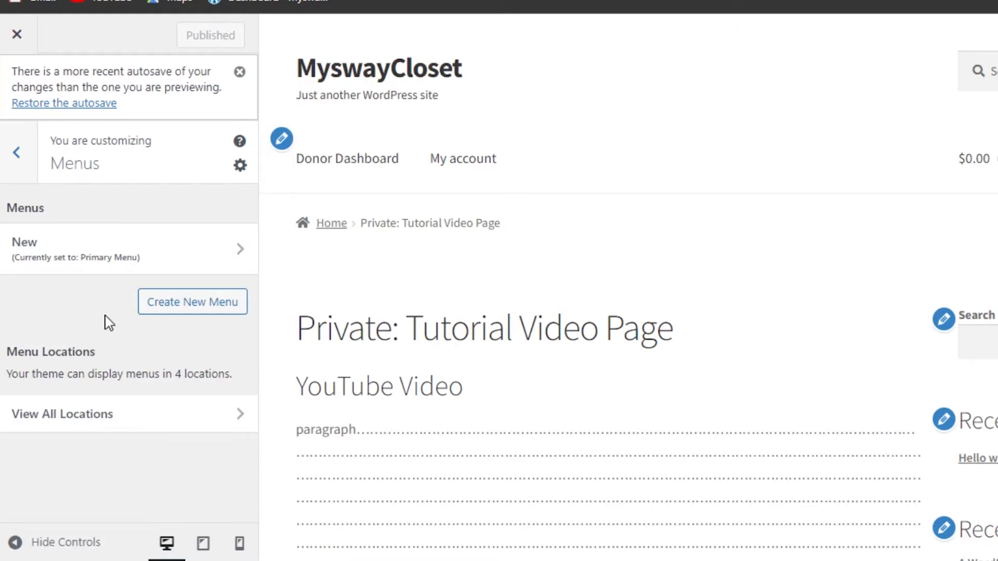
left_click(187, 312)
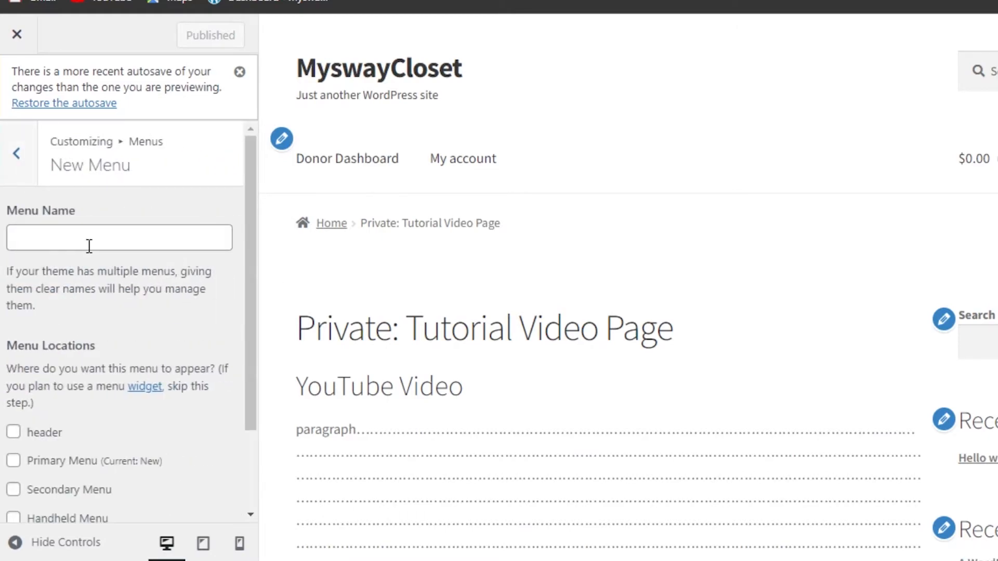
Examine the new menu's name field and the available menu locations
scroll(89, 446, "down", 2)
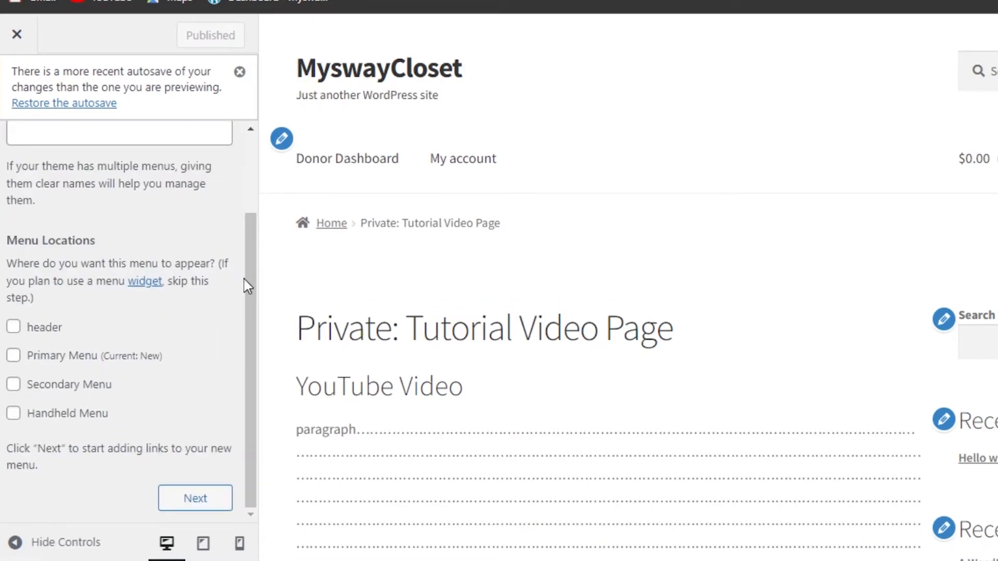
left_click_drag(248, 274, 250, 147)
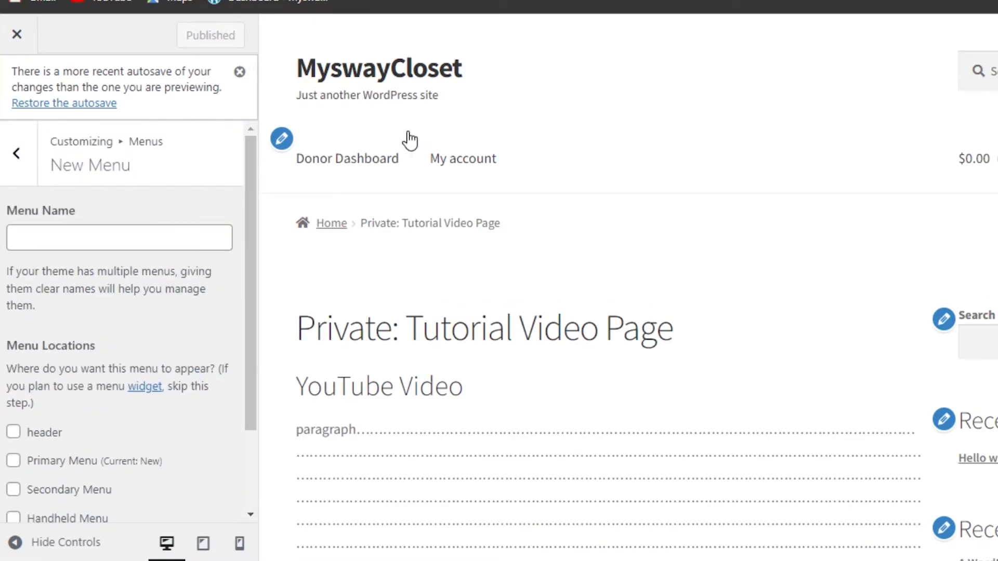
left_click_drag(244, 223, 246, 324)
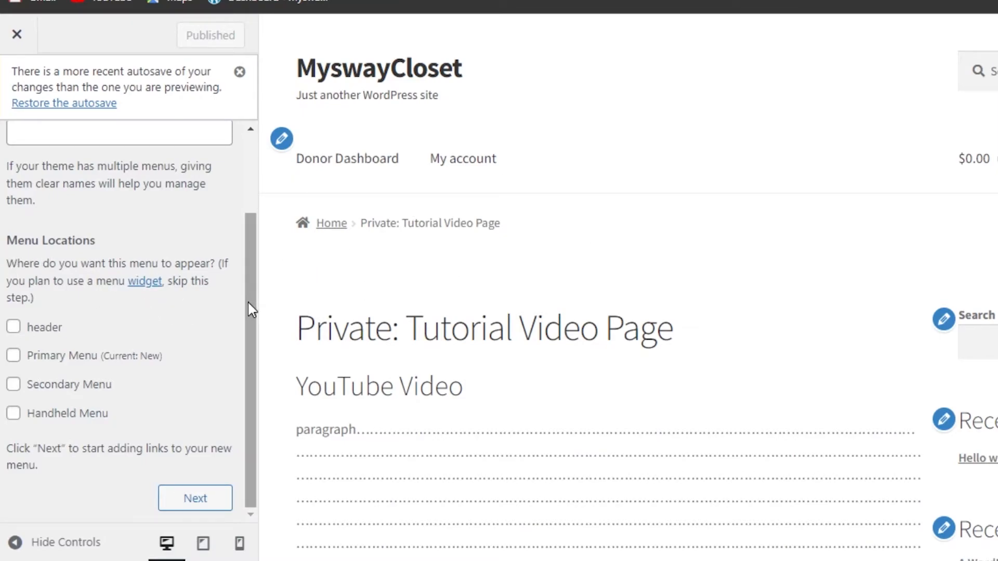
left_click_drag(251, 309, 251, 158)
left_click_drag(250, 198, 254, 355)
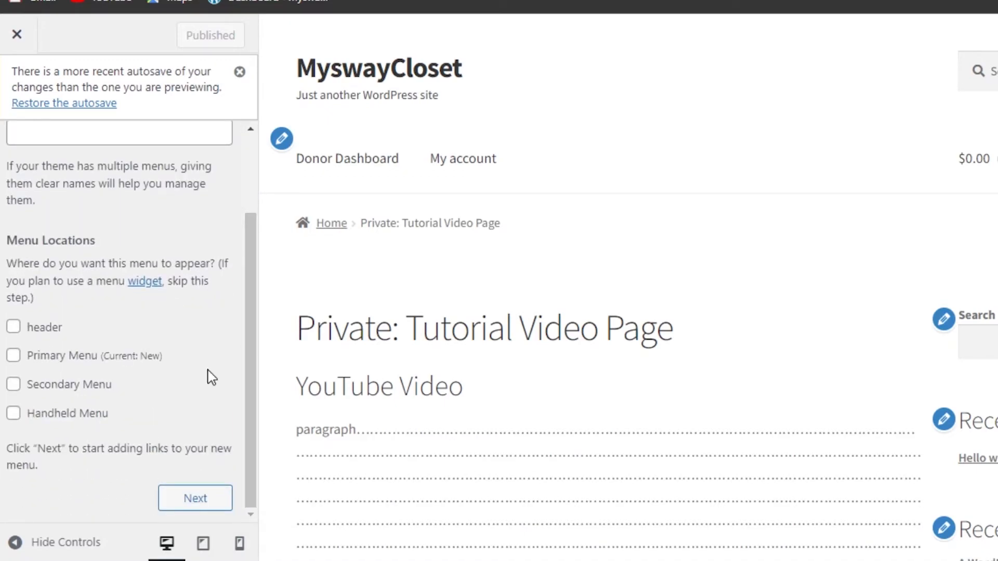
left_click_drag(251, 325, 247, 411)
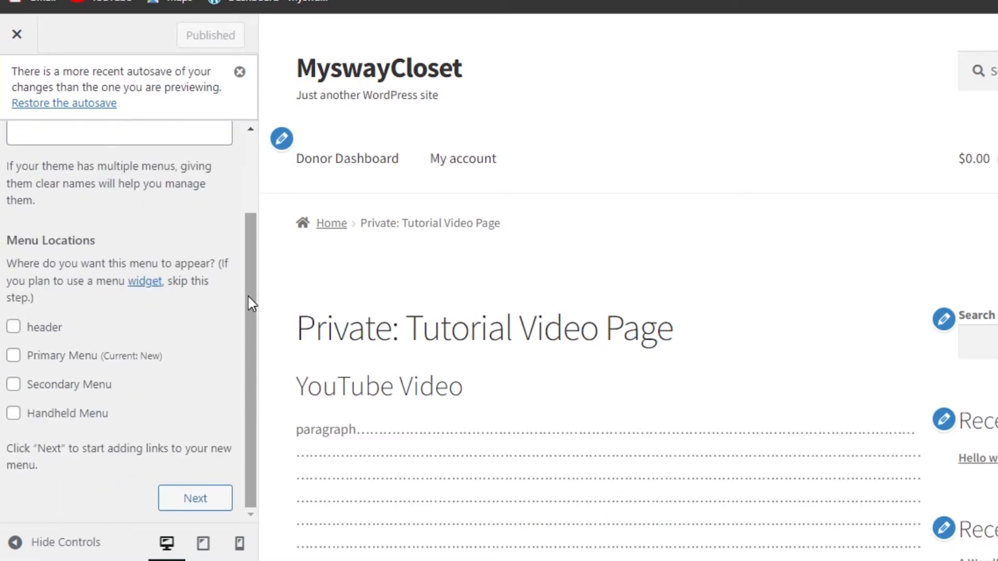
left_click_drag(254, 312, 261, 345)
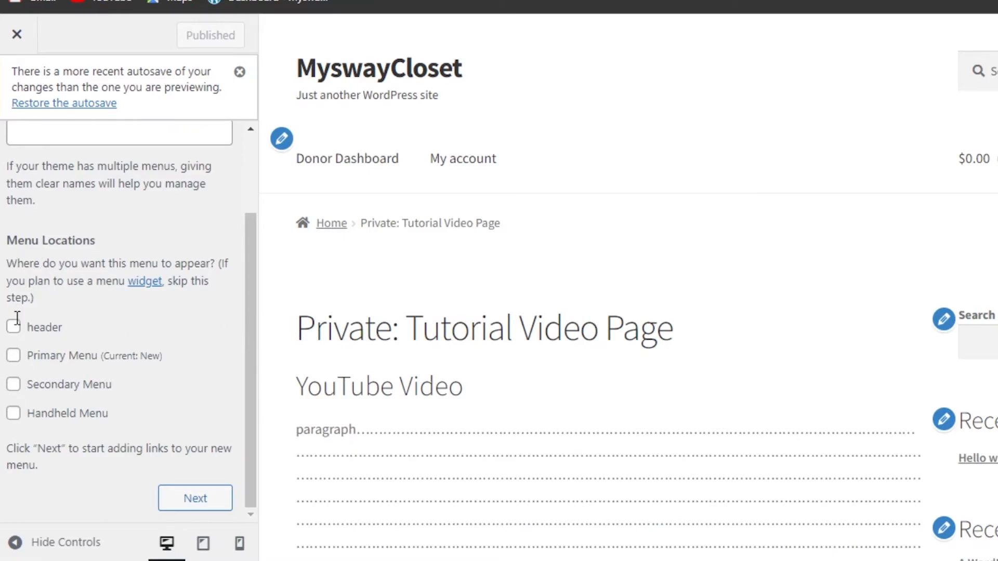
scroll(252, 310, "up", 2)
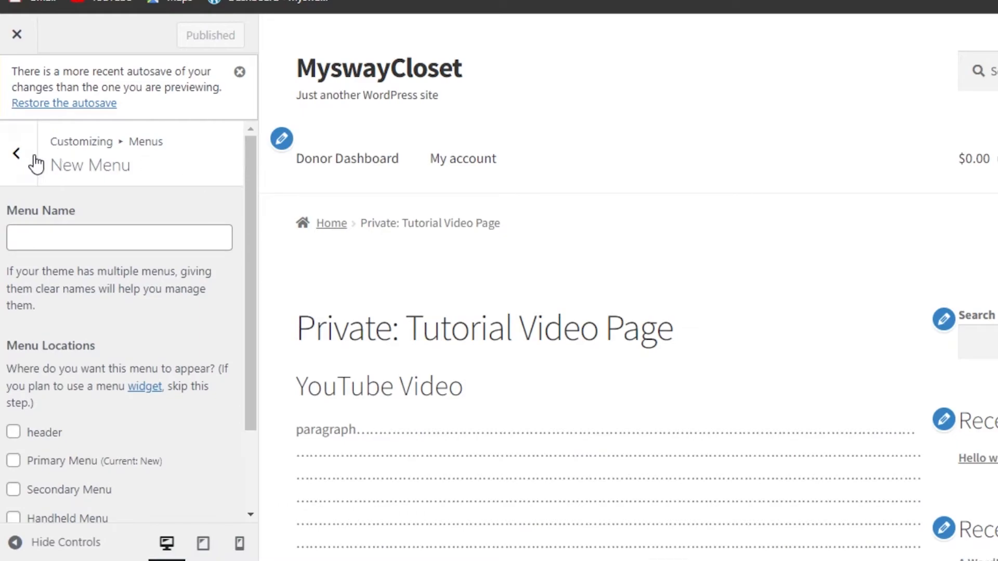
Leave the new menu form, close the customizer and go to the site's admin dashboard
left_click(17, 153)
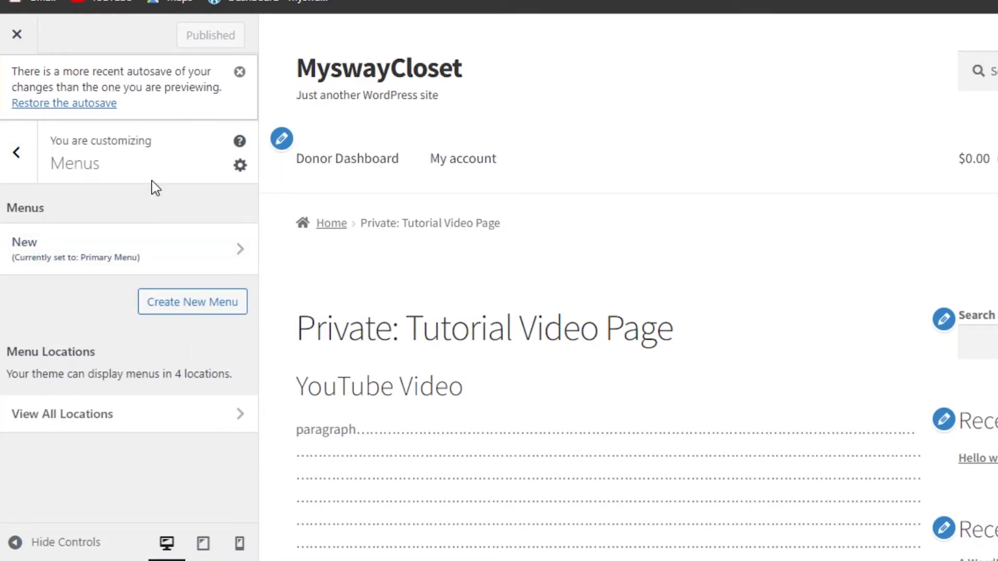
left_click(29, 37)
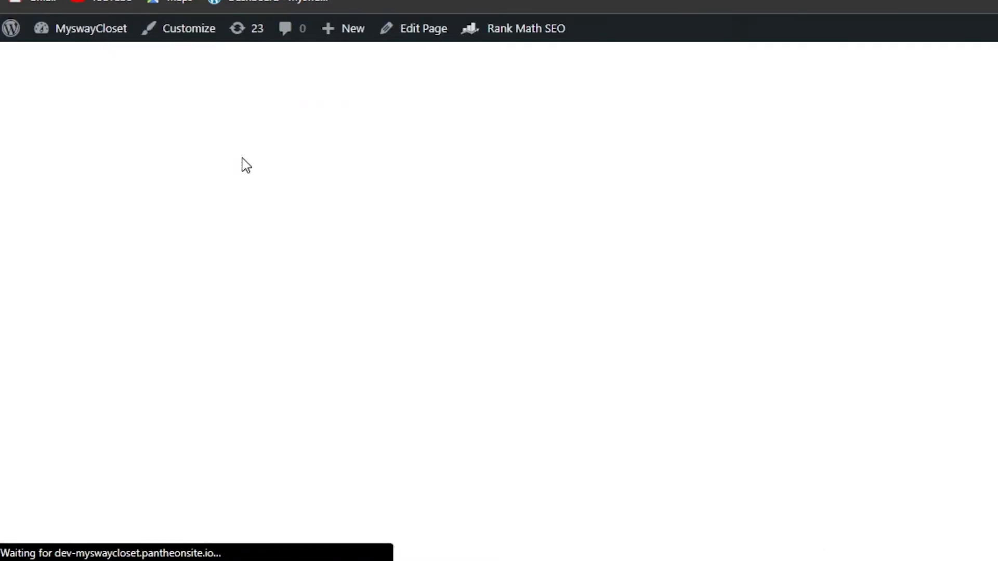
mouse_move(21, 28)
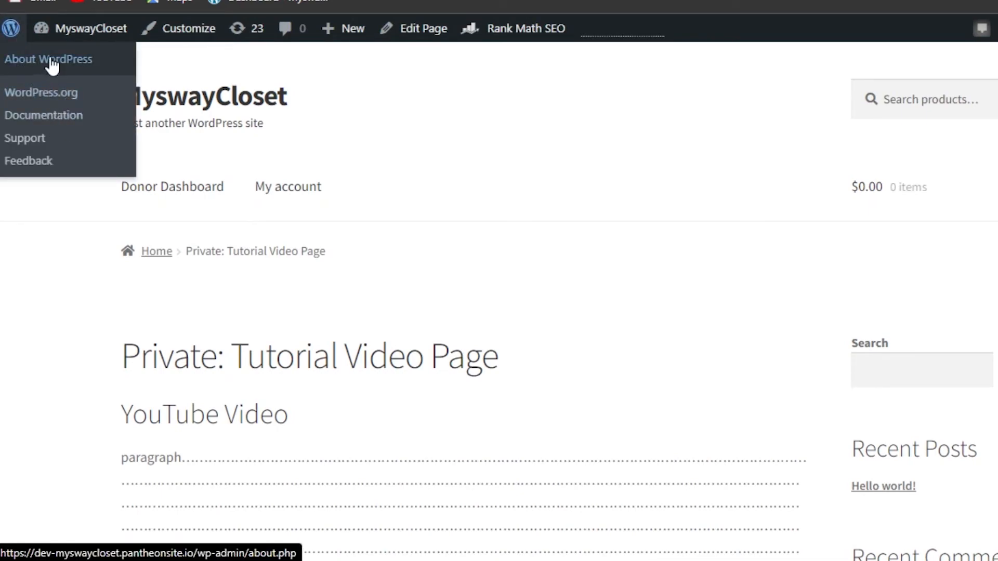
left_click(99, 32)
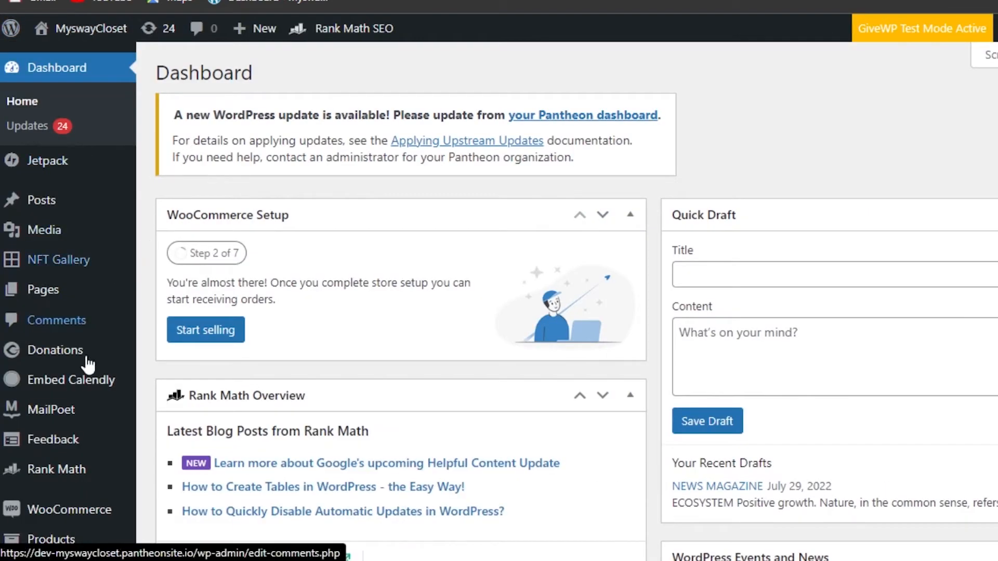
Open the Menus management page from the site's appearance settings
scroll(675, 211, "down", 8)
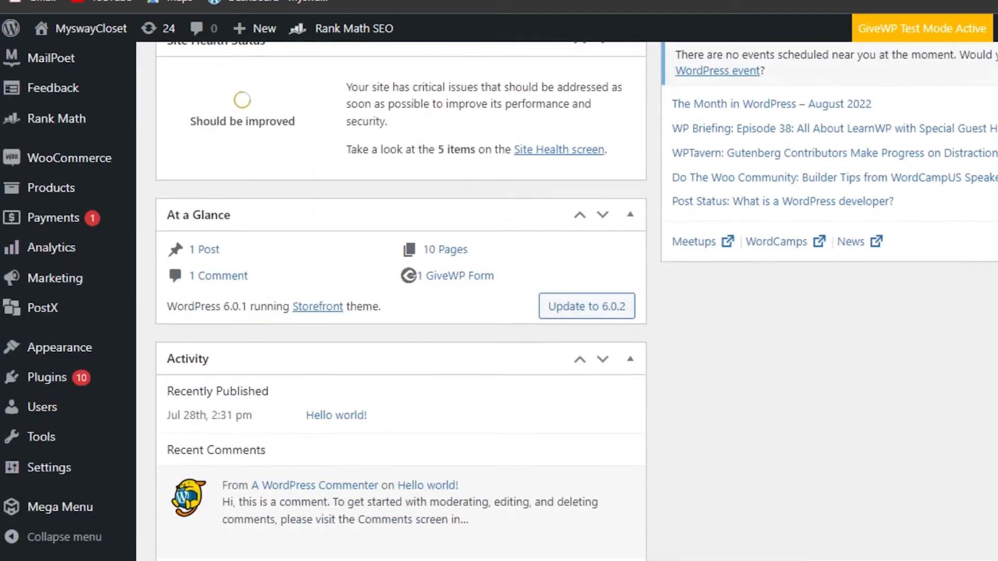
mouse_move(83, 357)
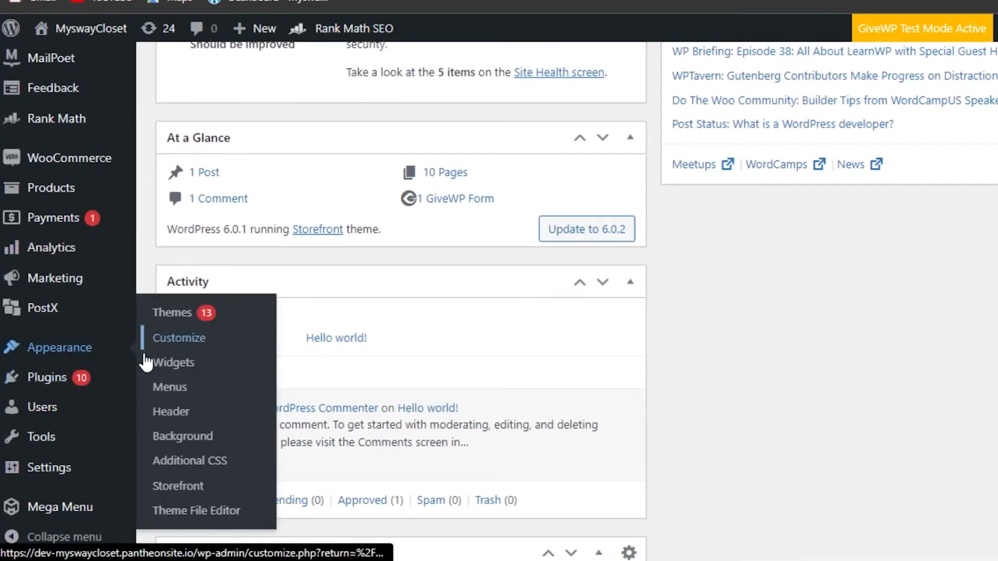
left_click(158, 394)
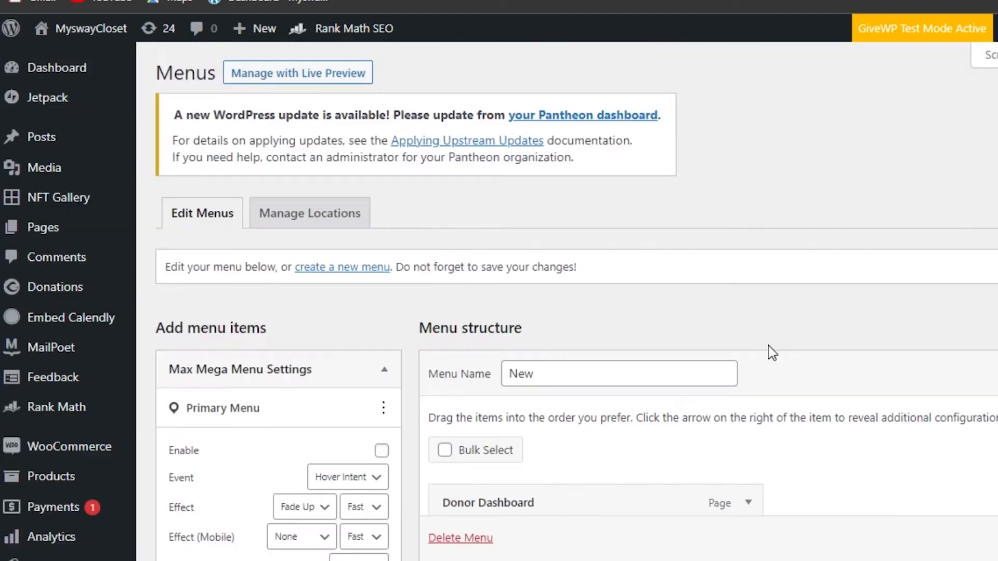
Expand the list of pages available as menu items, browse its recent entries and select "Donation Failed — Donation Failed Page"
scroll(553, 256, "down", 10)
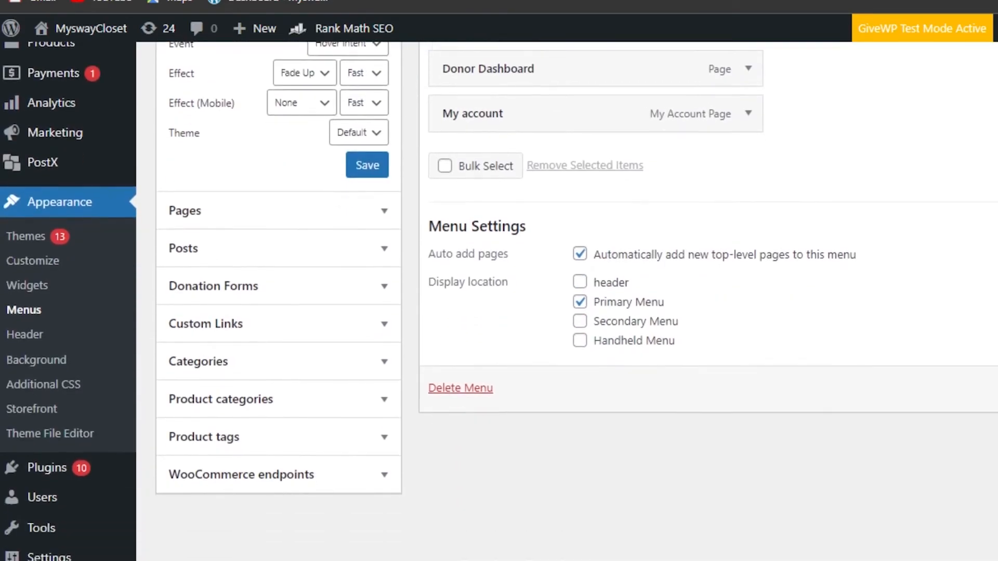
left_click(384, 120)
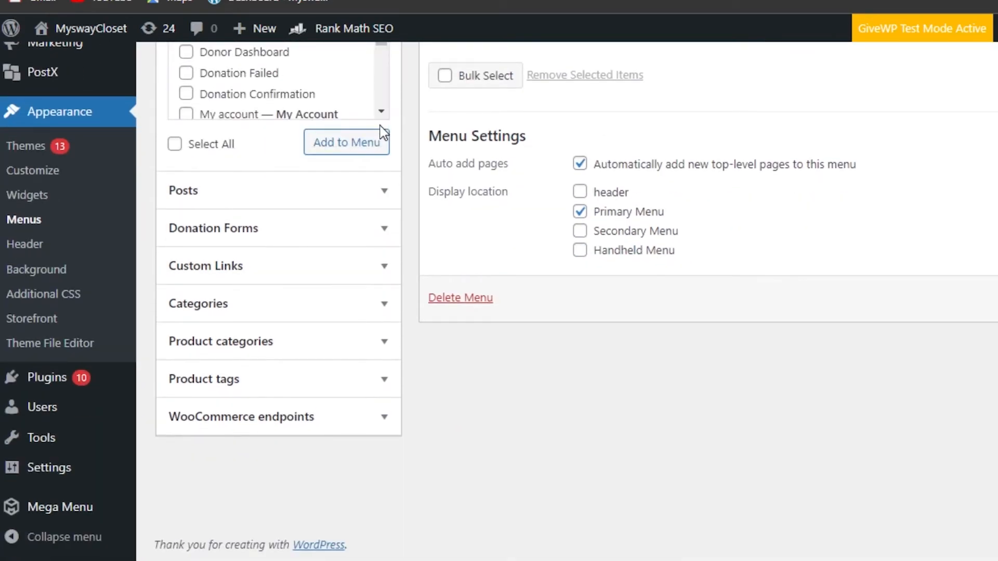
scroll(567, 301, "up", 9)
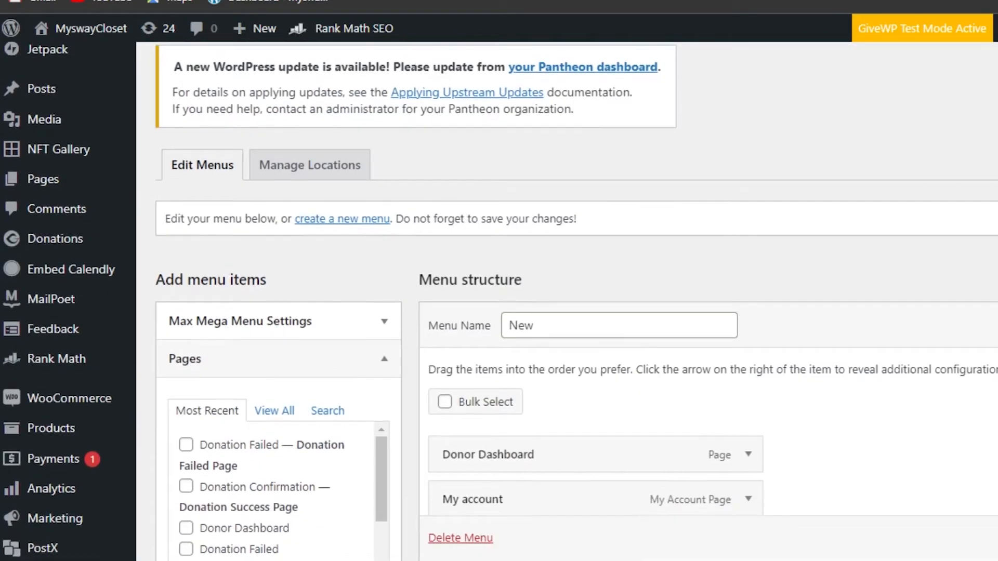
scroll(567, 302, "down", 4)
left_click_drag(385, 298, 385, 276)
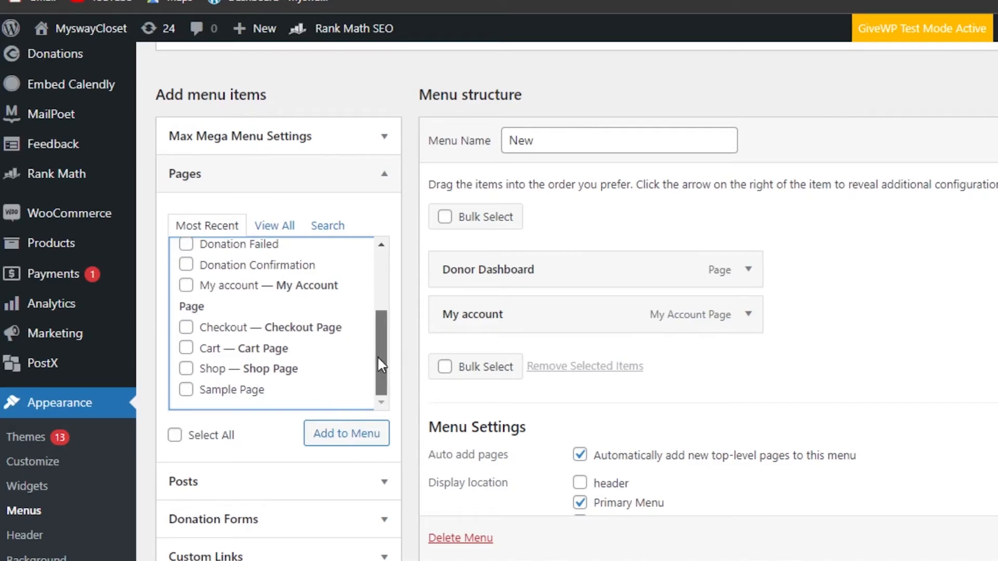
left_click_drag(379, 360, 380, 264)
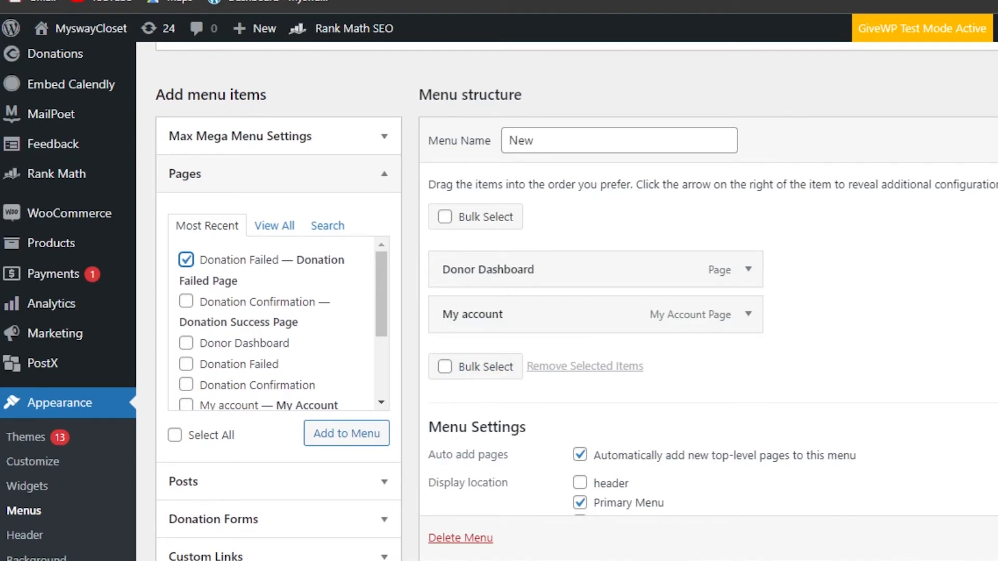
Review the structure and display location settings of the menu "New", and return to the admin dashboard
scroll(519, 302, "down", 5)
scroll(520, 301, "up", 7)
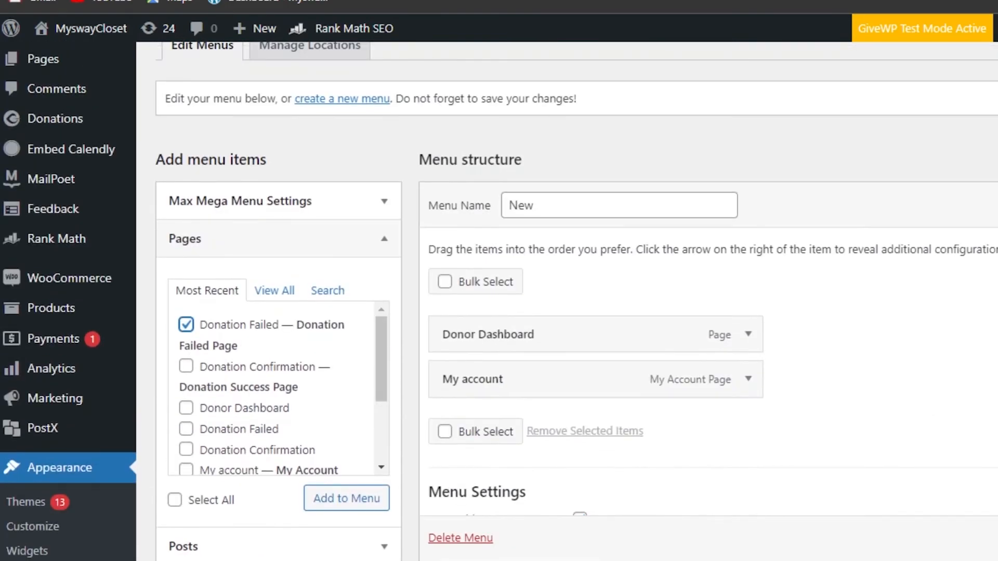
scroll(520, 302, "down", 2)
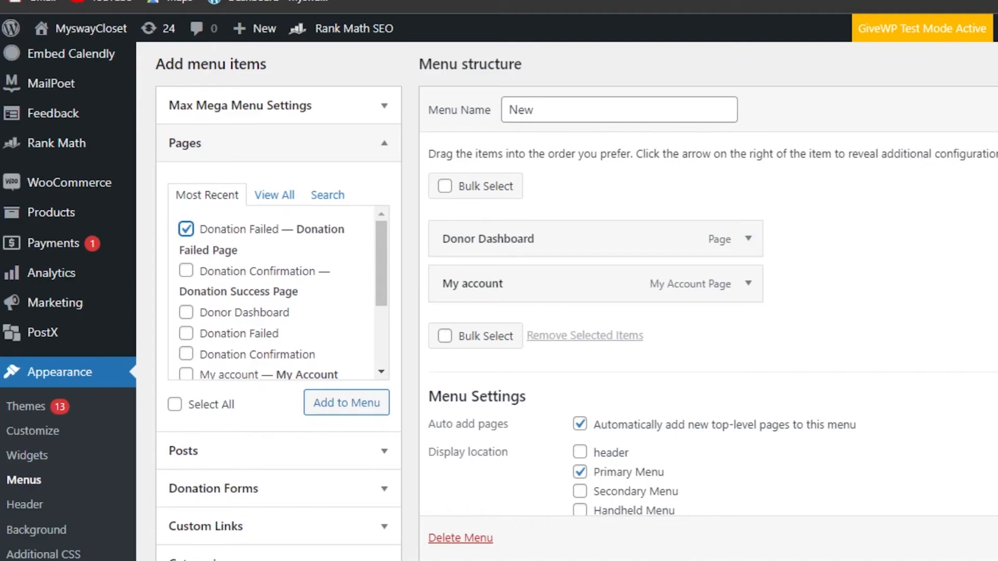
scroll(572, 312, "up", 5)
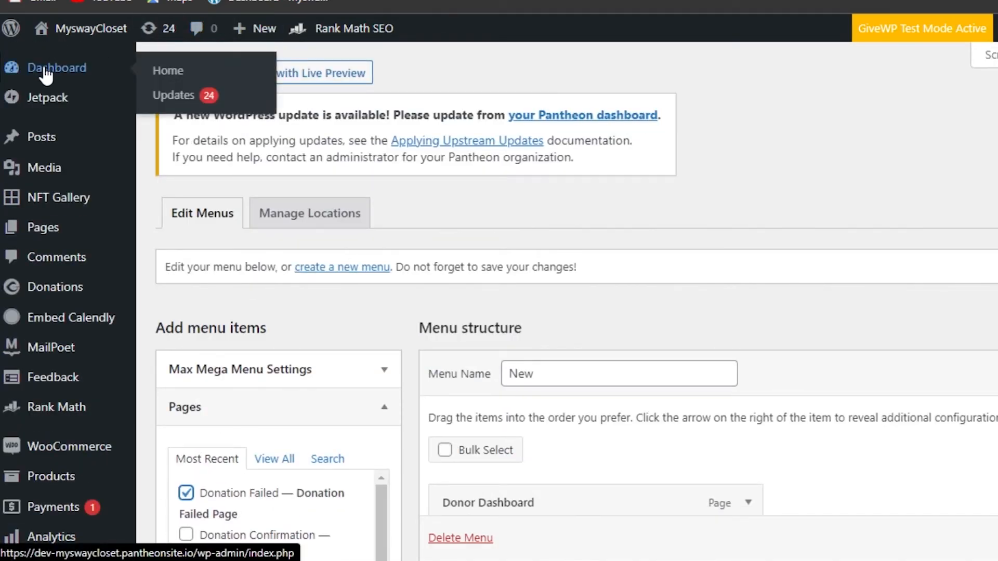
mouse_move(16, 79)
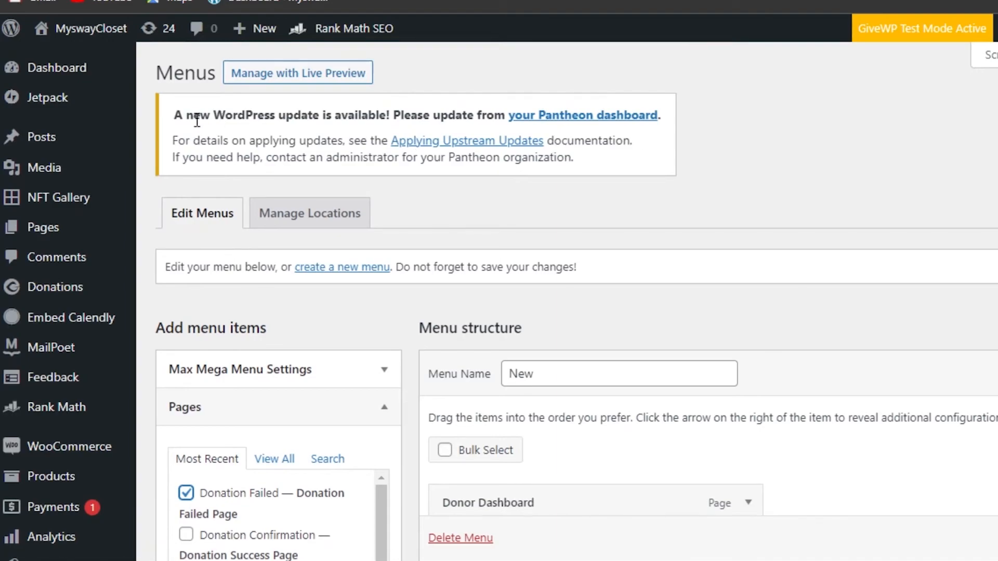
left_click(69, 66)
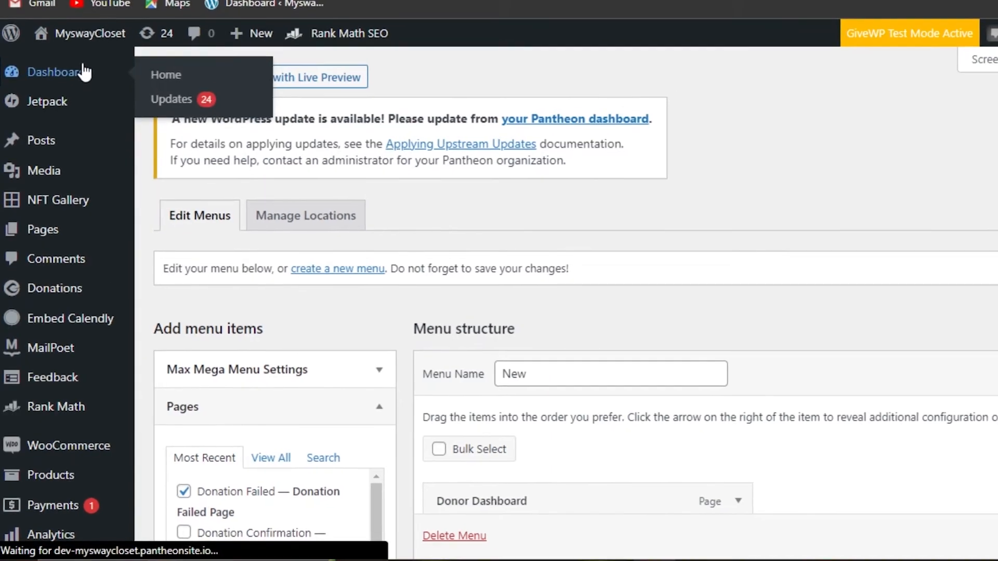